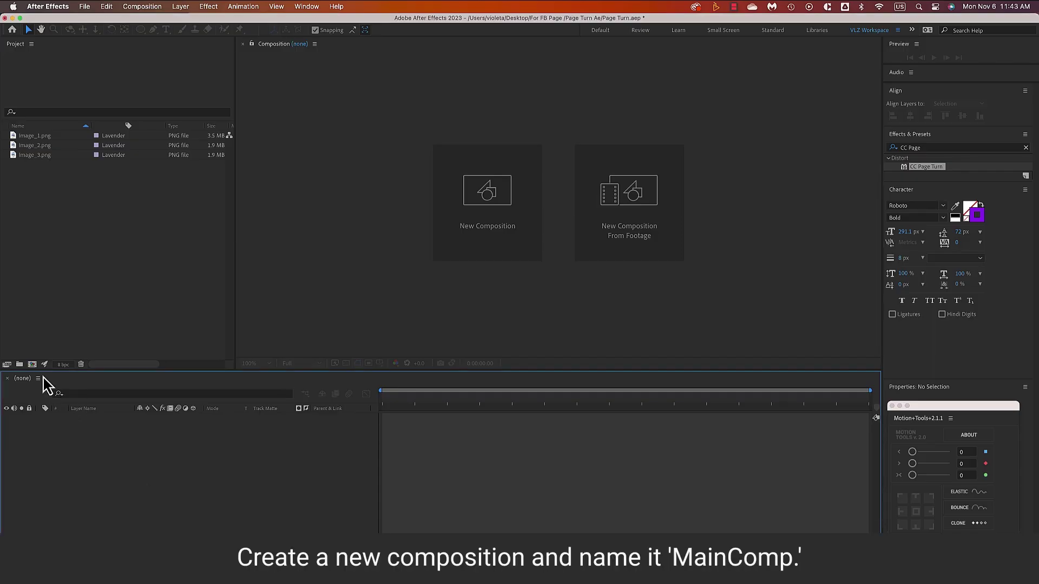
- Create a new 1920×1080, 30 fps composition and rename it from Comp 1 to 'Main Comp'
left_click(33, 365)
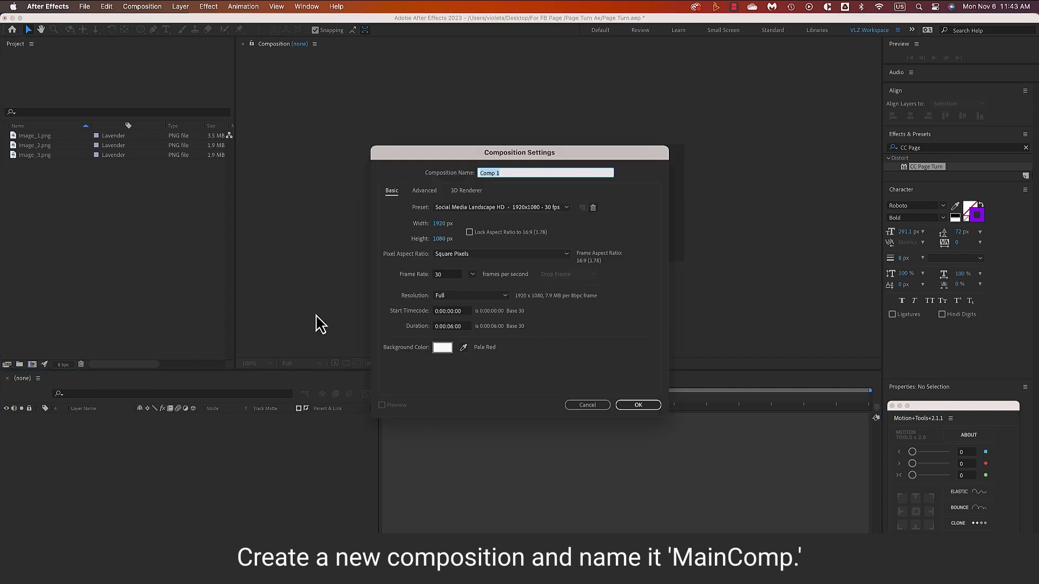
left_click(503, 172)
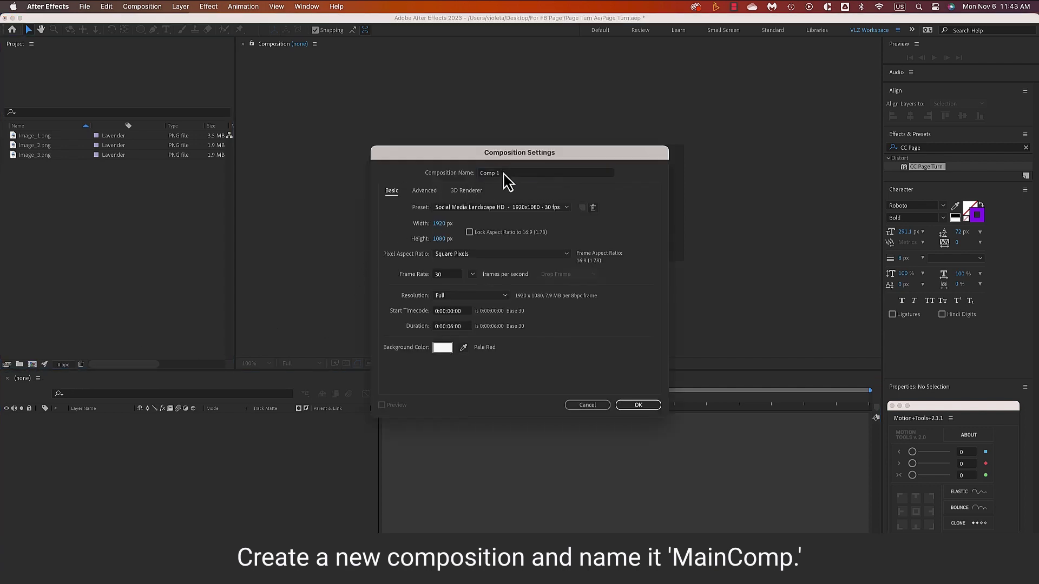
left_click(502, 172)
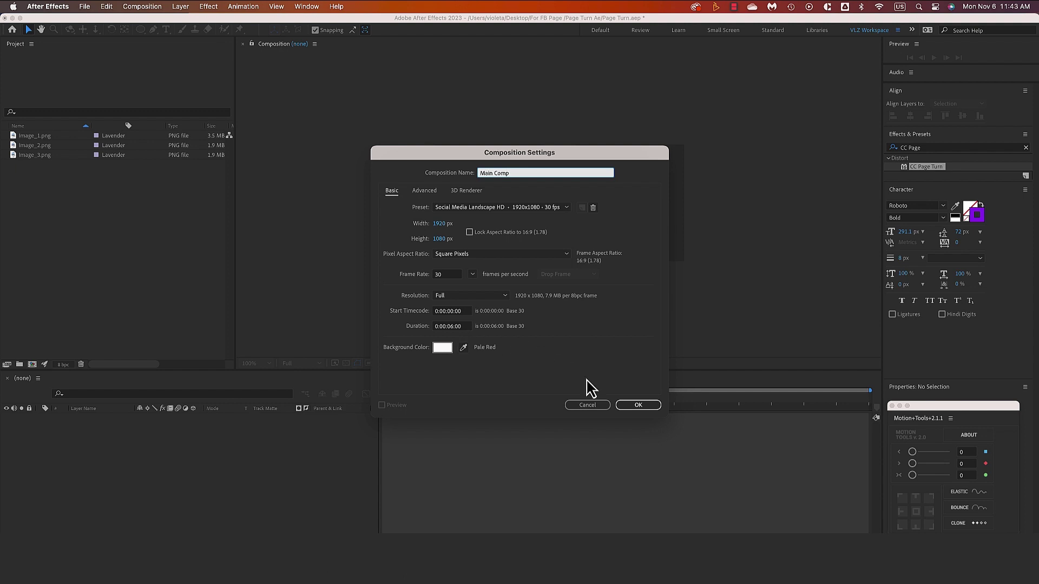
left_click(627, 407)
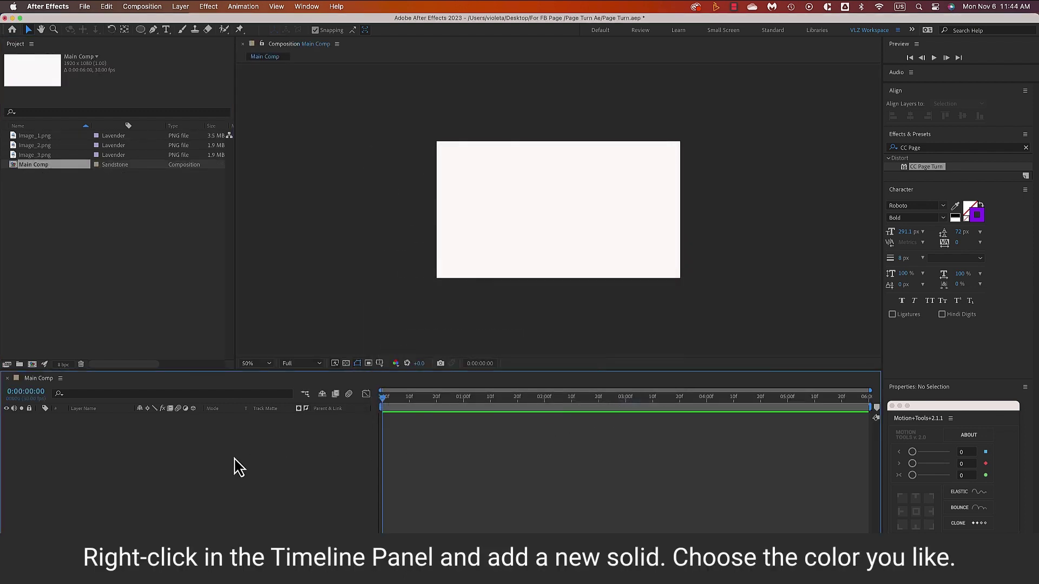
- Add a full-frame light peach solid, Medium Orange Solid 1, to Main Comp
right_click(102, 448)
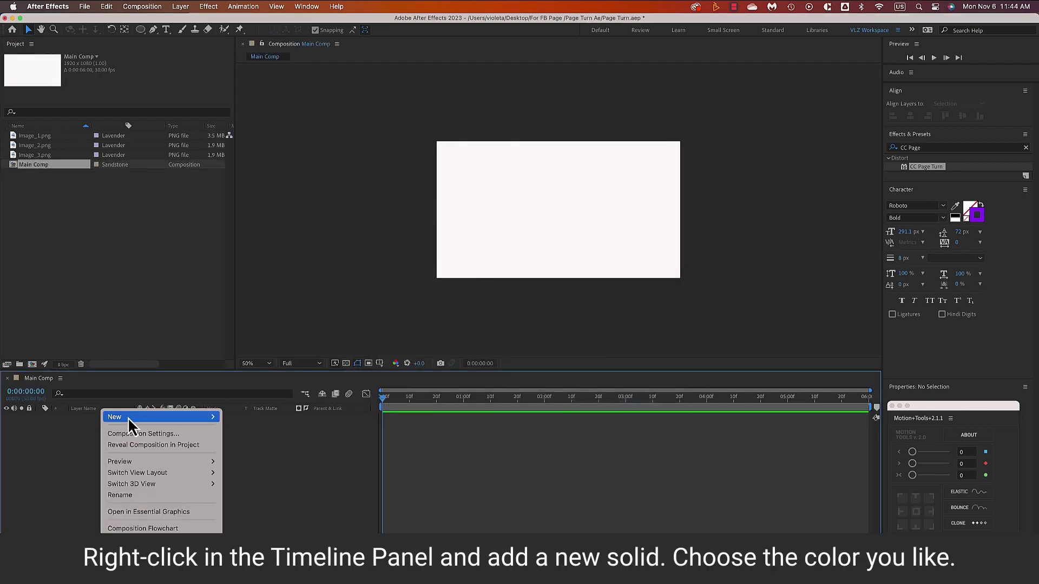
mouse_move(135, 417)
left_click(244, 442)
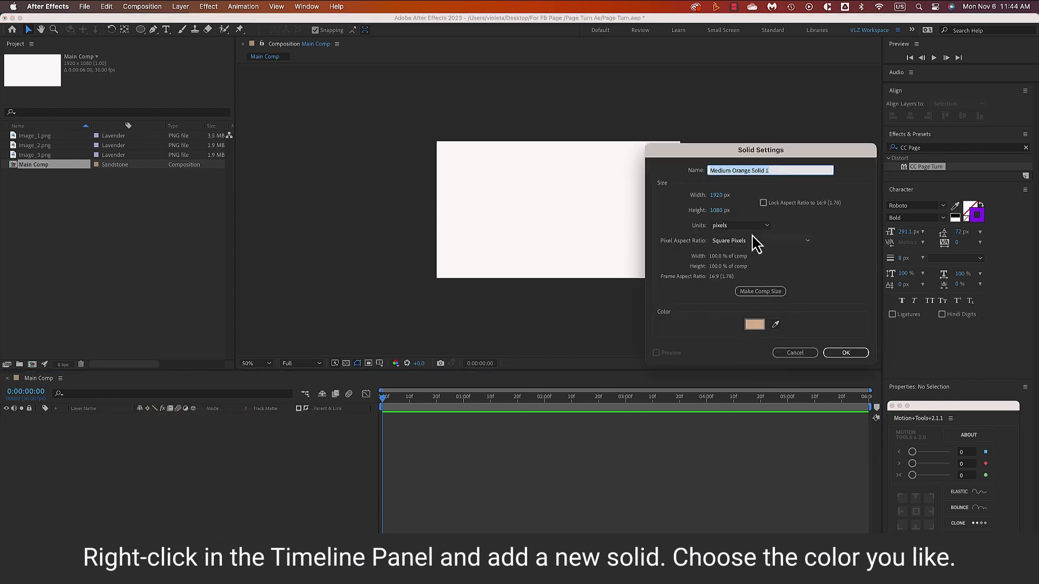
left_click(756, 326)
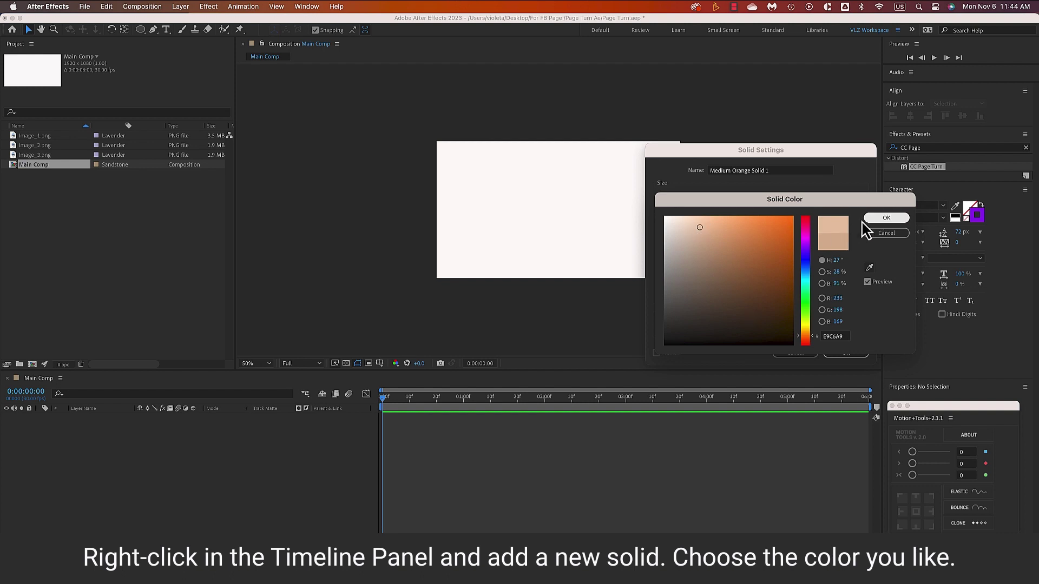
left_click(701, 242)
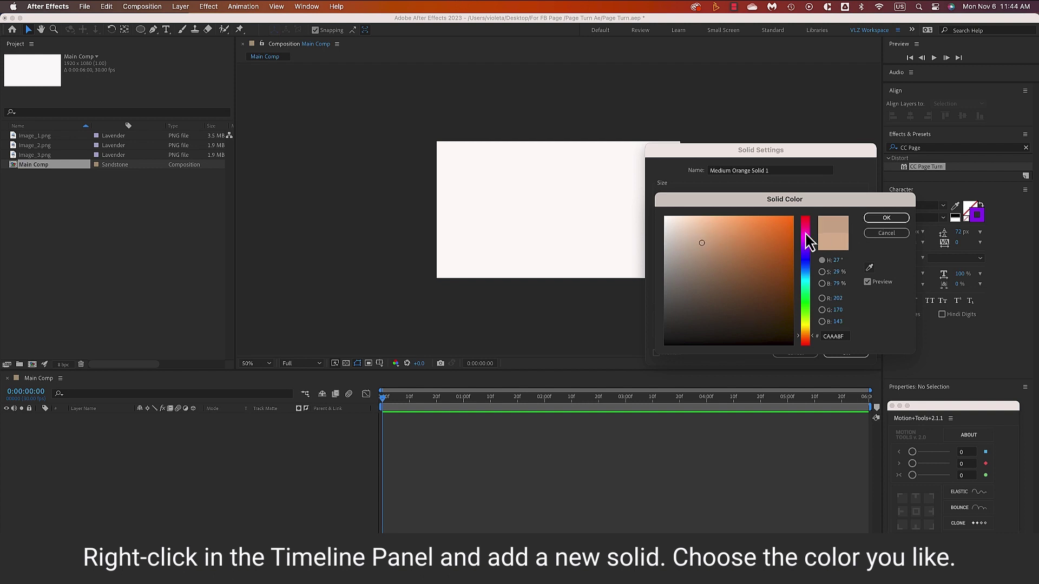
left_click(882, 219)
left_click(845, 352)
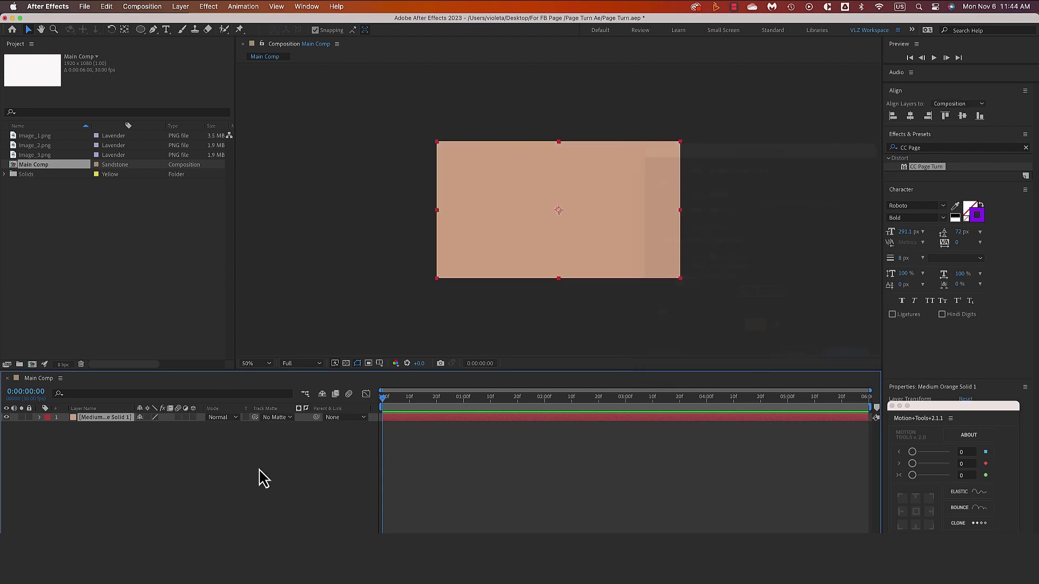
- Place the Image_1.png dog photo in the timeline above the peach solid
left_click(48, 146)
left_click(48, 156)
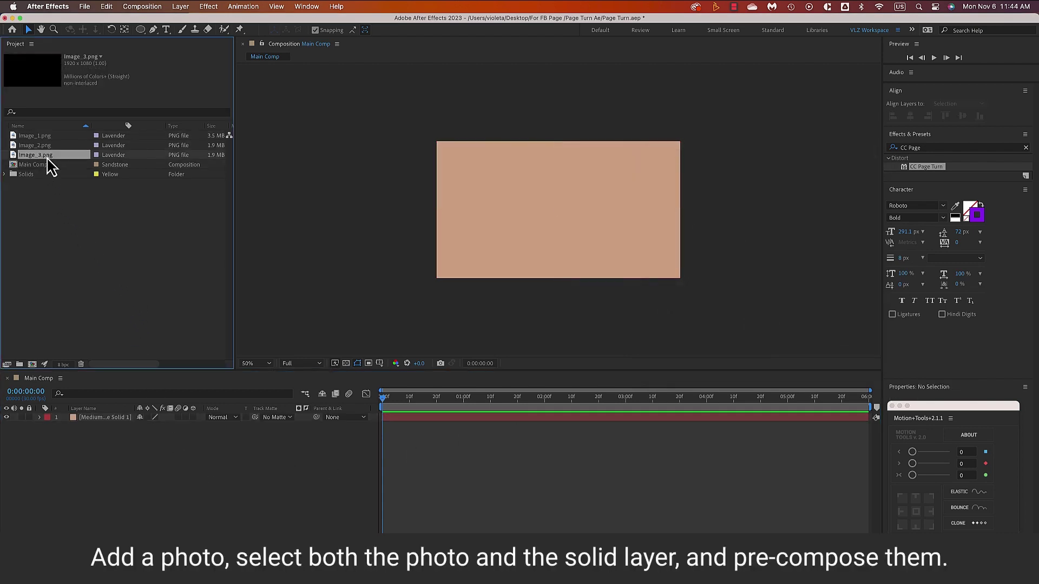
left_click(47, 137)
left_click_drag(51, 145, 78, 423)
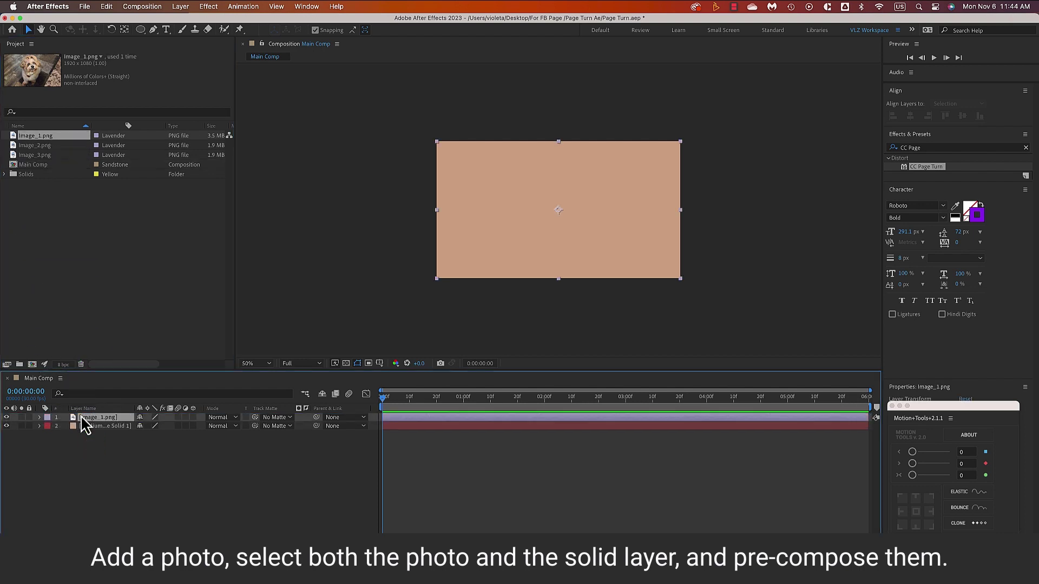
- Pre-compose the photo and solid layers into a composition named Page_01
left_click(100, 487)
left_click(105, 426)
left_click(106, 417, "shift")
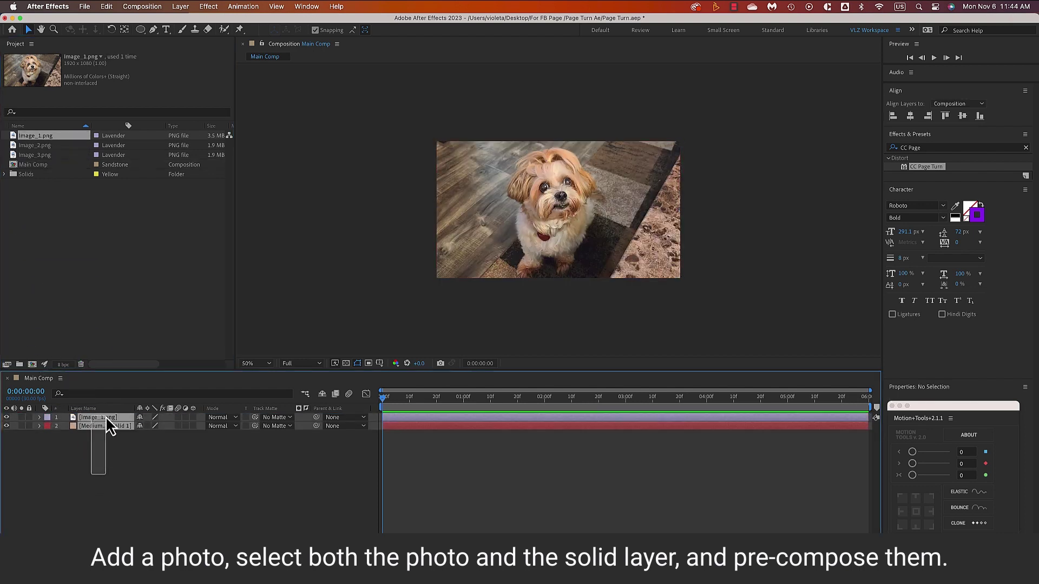
right_click(112, 427)
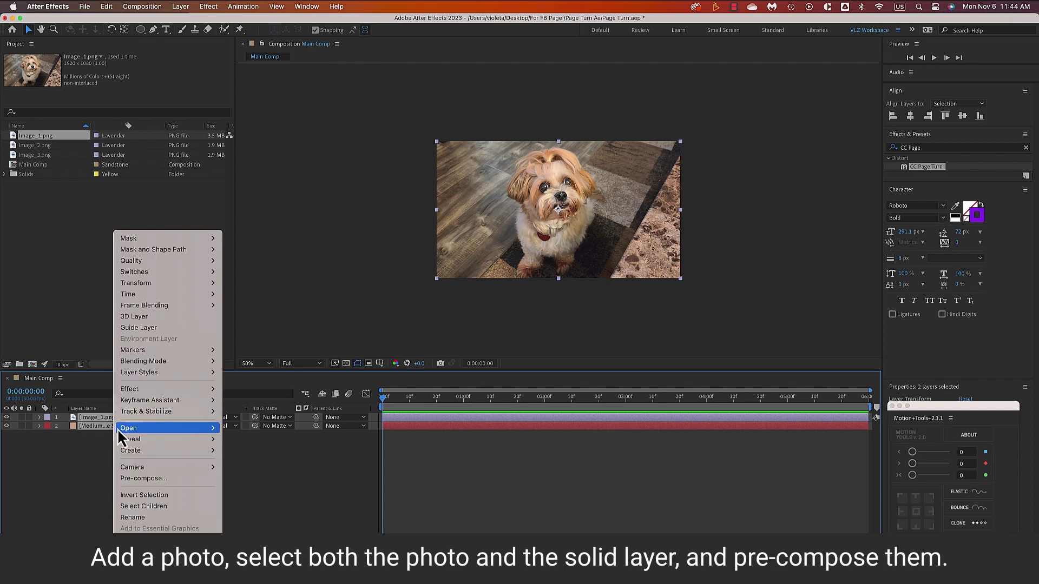
left_click(147, 478)
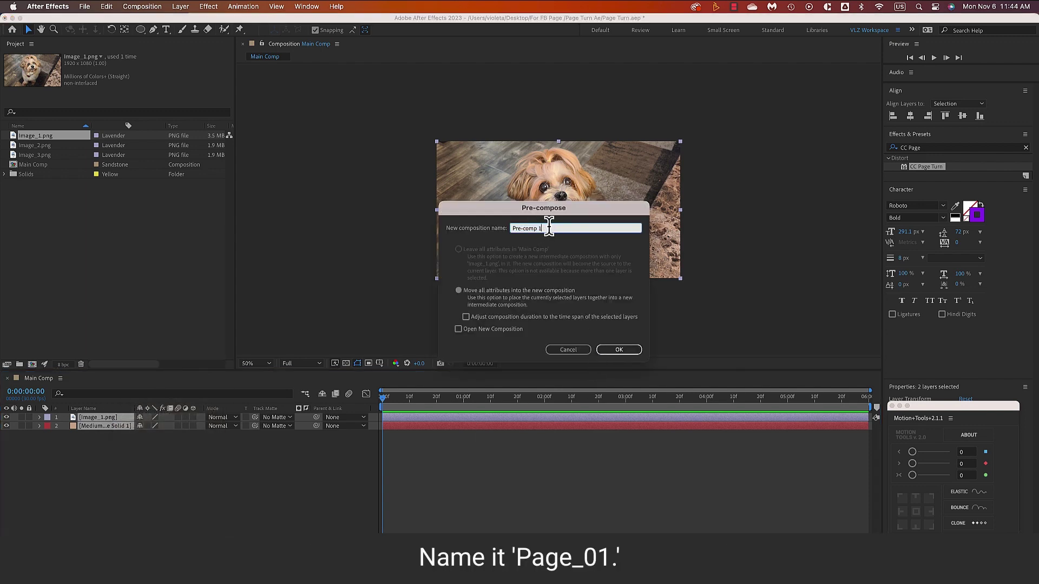
type("Page_01")
left_click(608, 352)
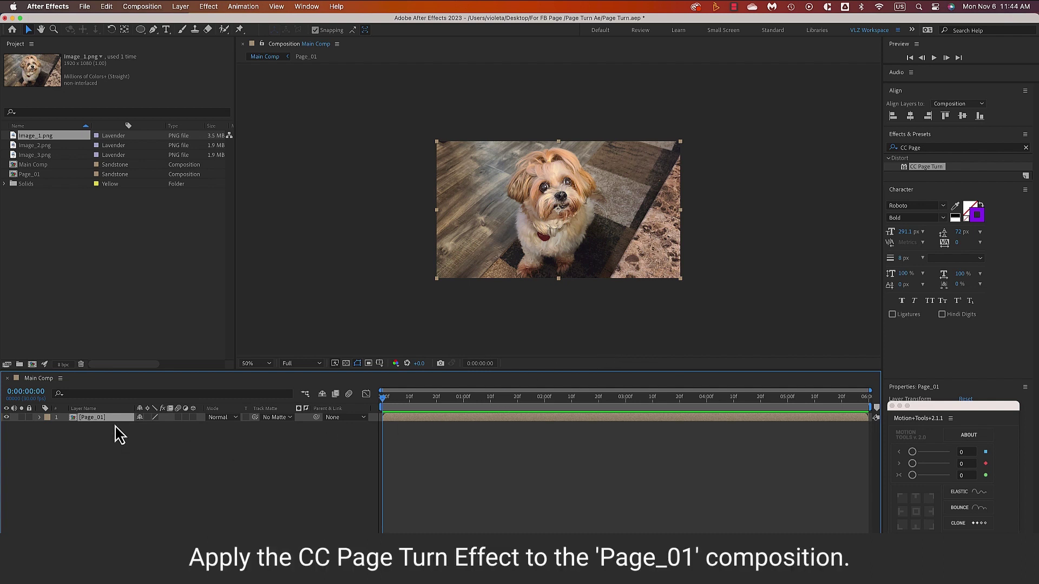
- Apply CC Page Turn to Page_01 and switch its controls to Classic UI
left_click(919, 148)
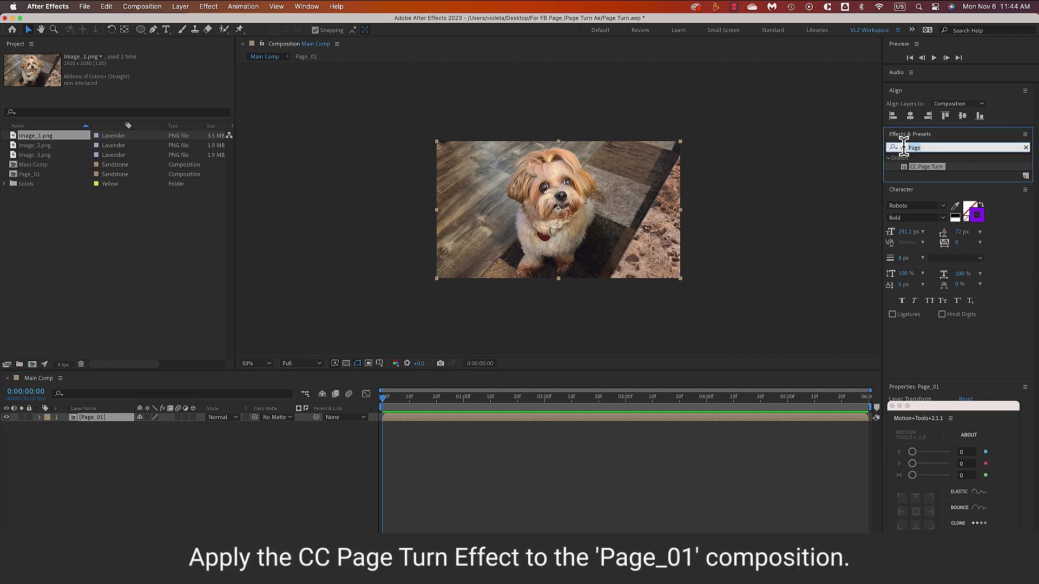
left_click_drag(931, 169, 563, 222)
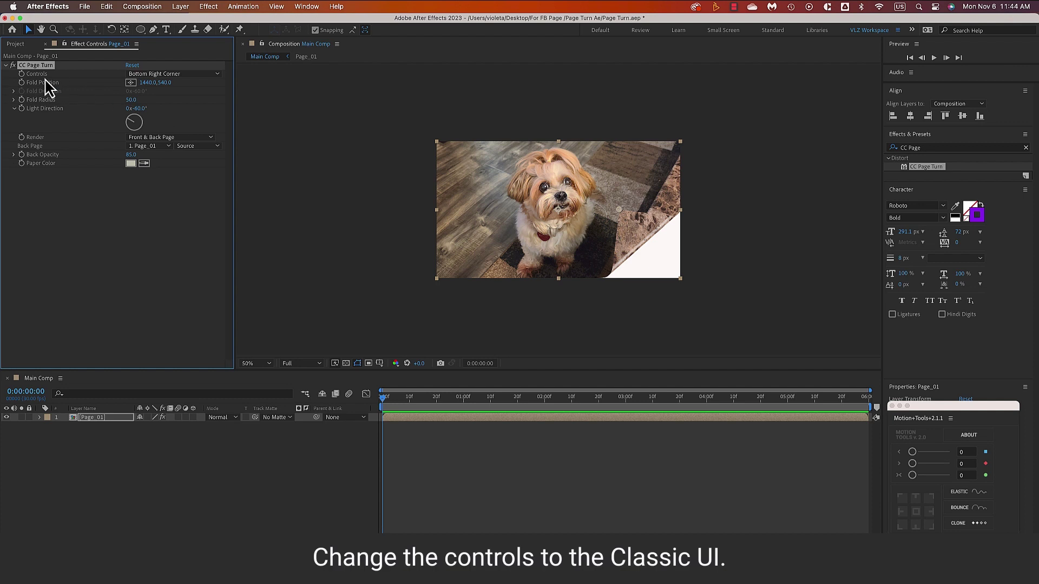
left_click(183, 75)
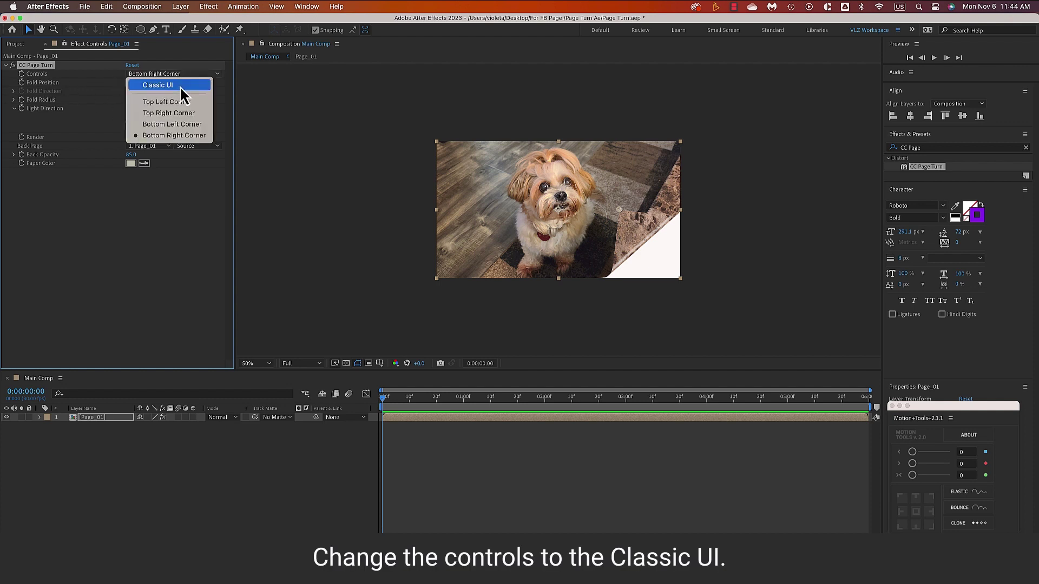
left_click(182, 86)
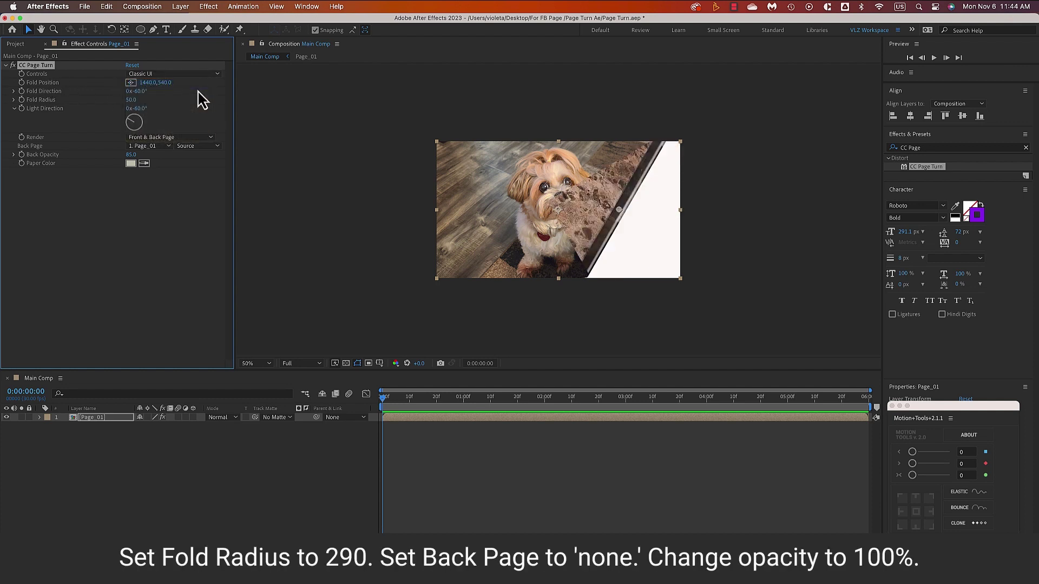
- Set the curl's Fold Radius to 290 and Back Page to None, then go to frame 20
mouse_move(131, 100)
left_mouse_down()
mouse_move(366, 108)
mouse_move(234, 102)
mouse_move(292, 109)
left_mouse_up()
left_click(136, 100)
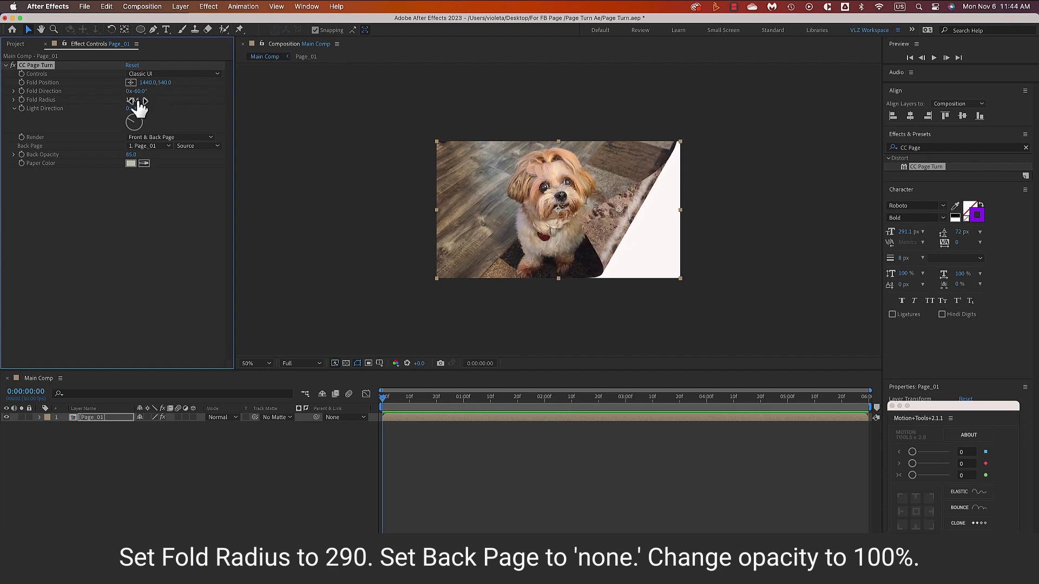
type("29")
type("0")
key("Return")
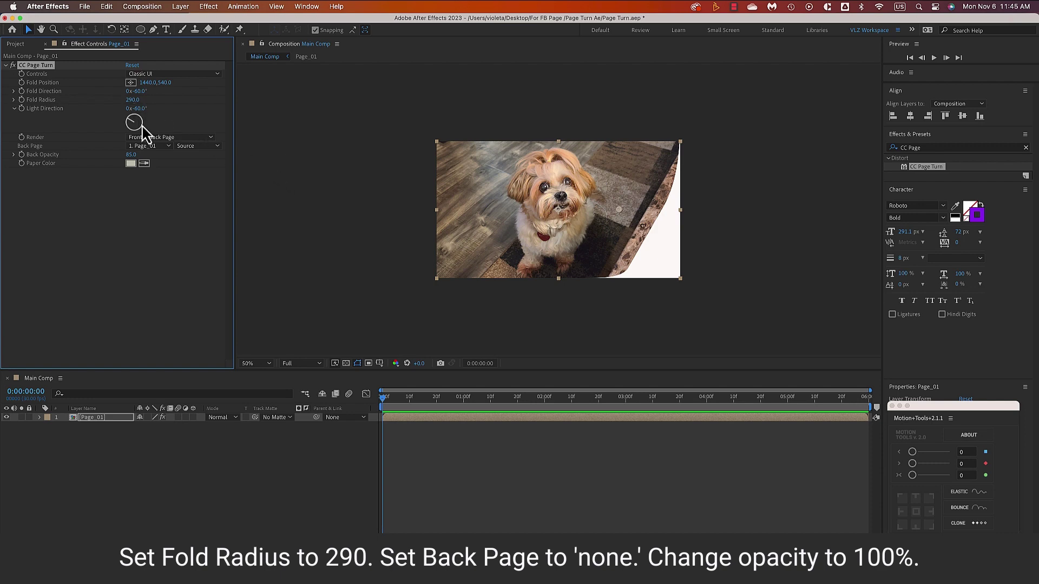
left_click(157, 155)
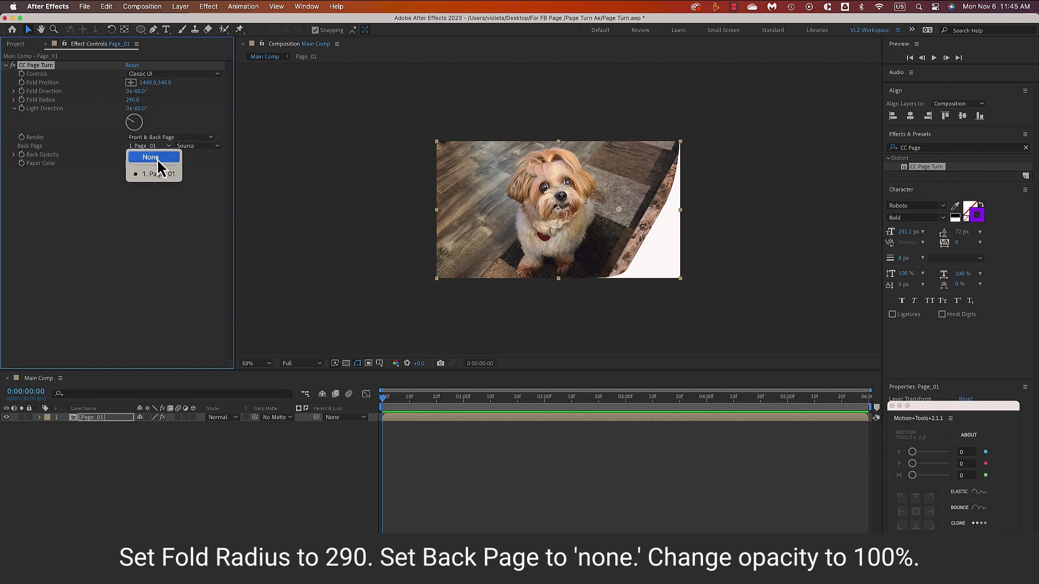
left_click(158, 160)
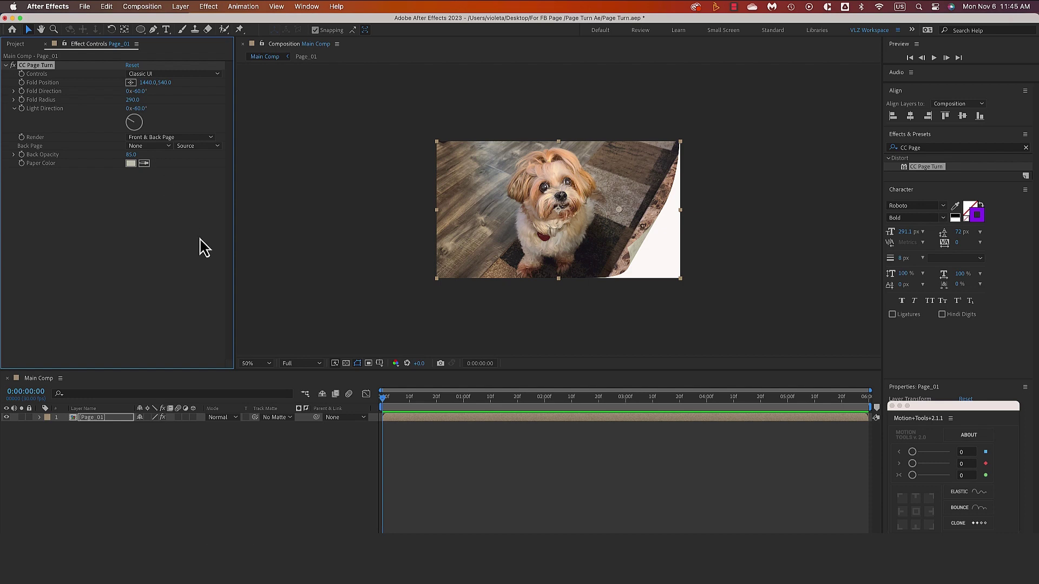
left_click_drag(381, 400, 435, 405)
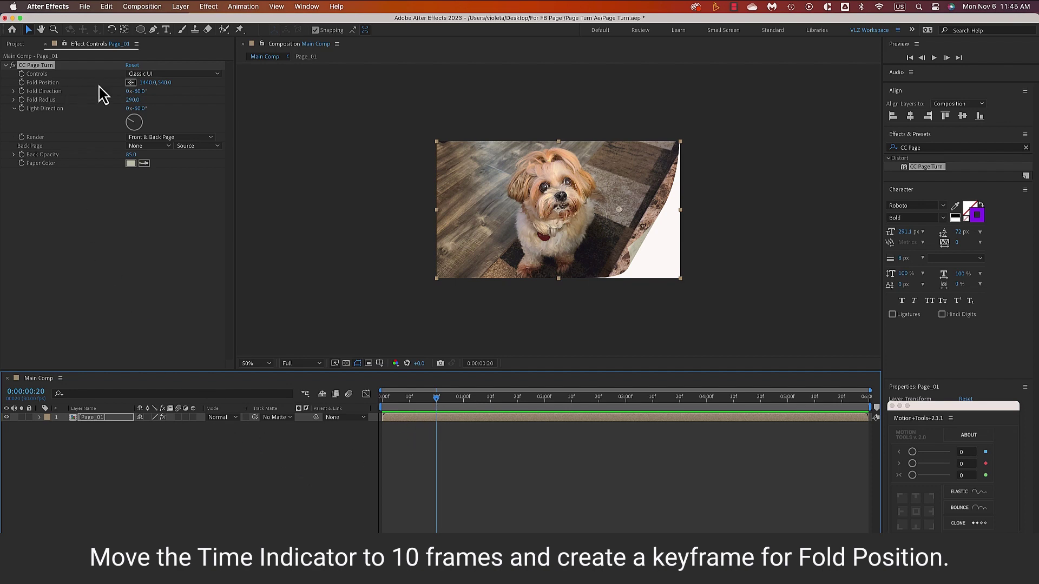
- Set a Fold Position keyframe at 0:20 just off the page's bottom-right corner
left_click(21, 83)
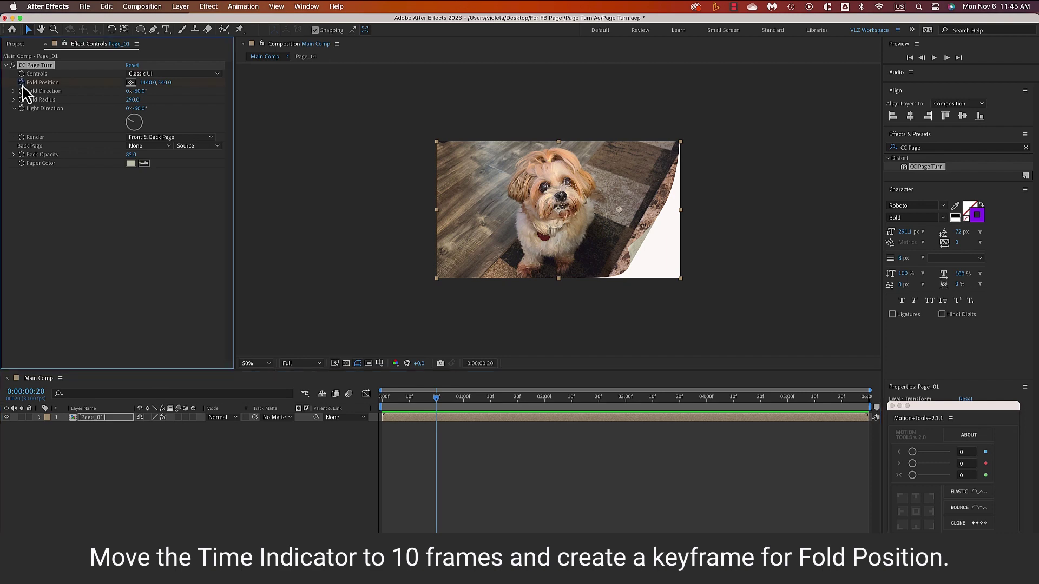
left_click(131, 82)
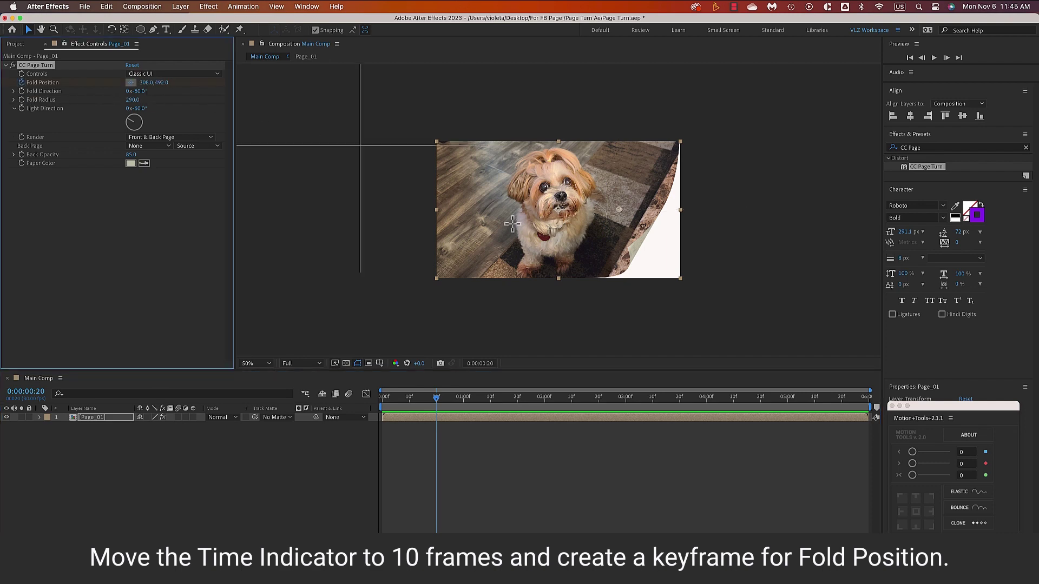
left_click(683, 290)
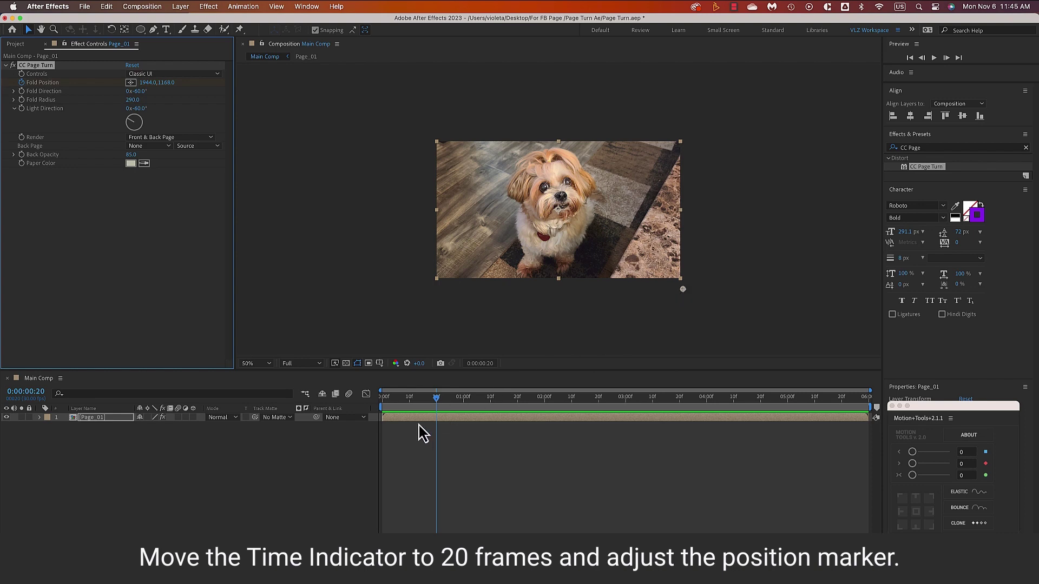
- At 1:00, pull the fold left to curl the page and set Back Opacity to 100
key("shift+Page_Down")
key("u")
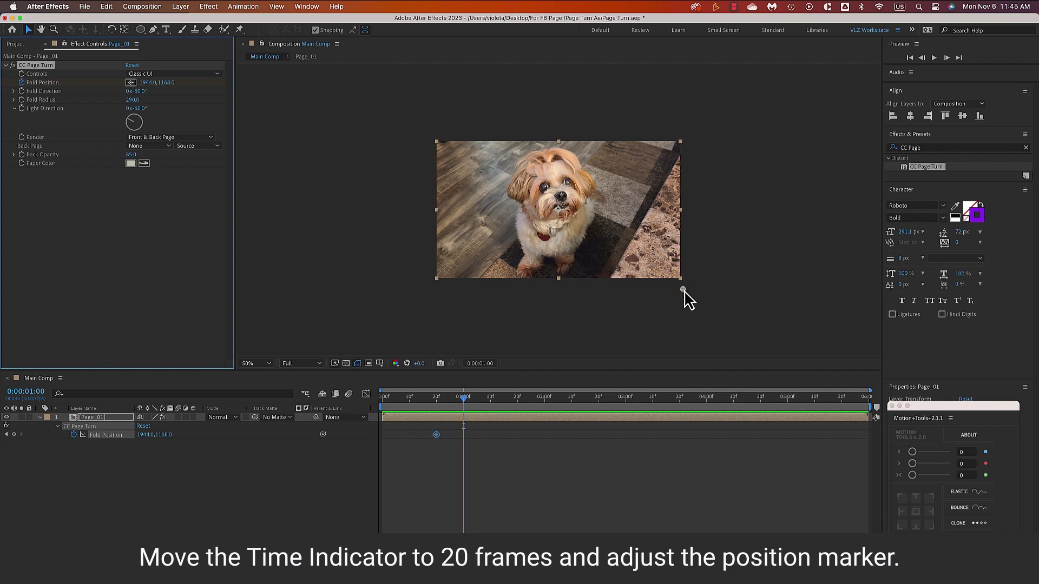
left_click_drag(684, 292, 485, 296)
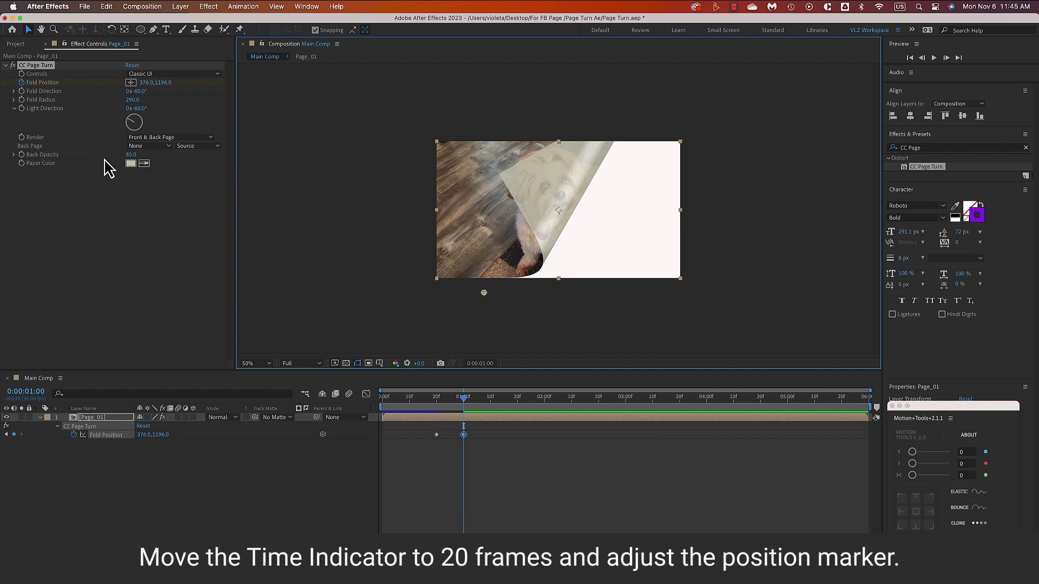
left_click_drag(131, 155, 144, 156)
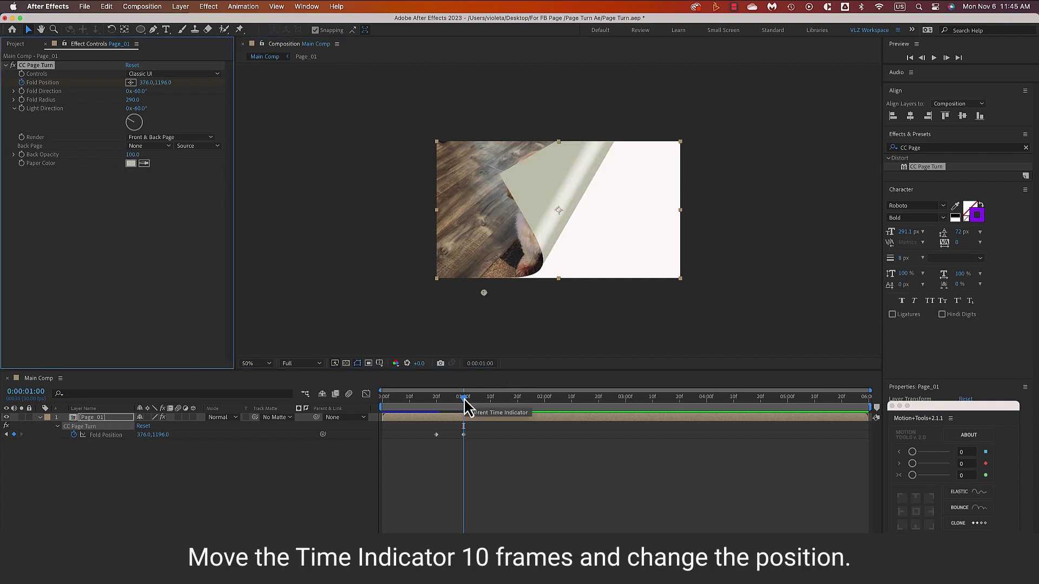
- At 1:10, pull the fold far left to finish the turn, then preview the animation
key("shift+Page_Down")
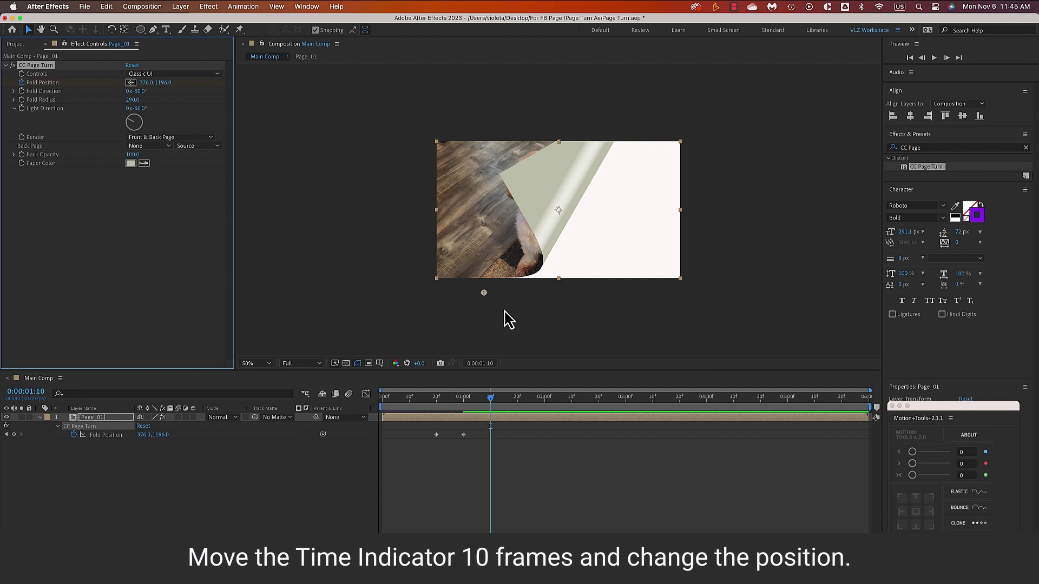
left_click_drag(480, 294, 299, 297)
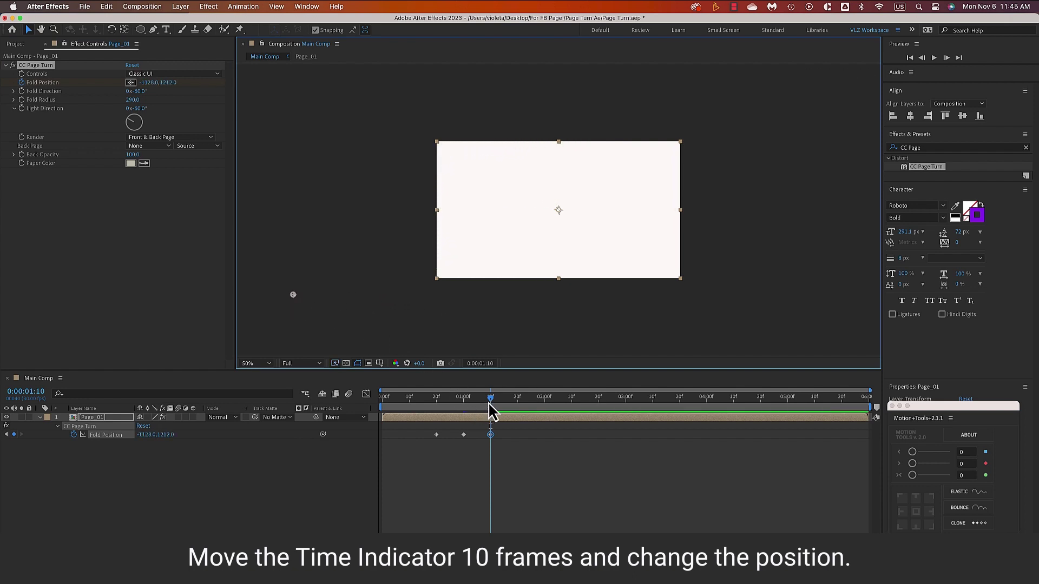
mouse_move(489, 398)
left_mouse_down()
mouse_move(437, 416)
mouse_move(385, 415)
left_mouse_up()
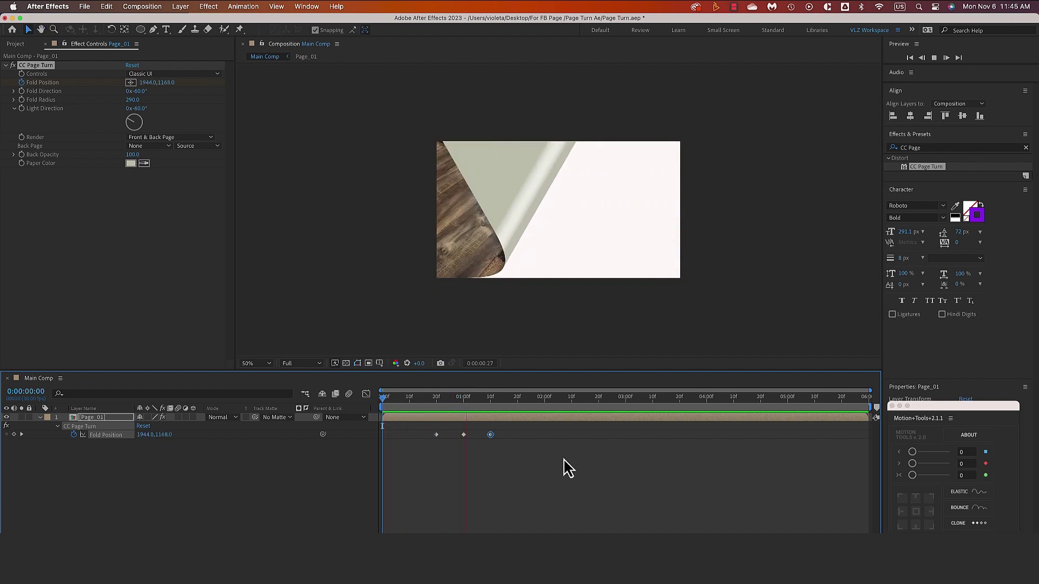
key("space")
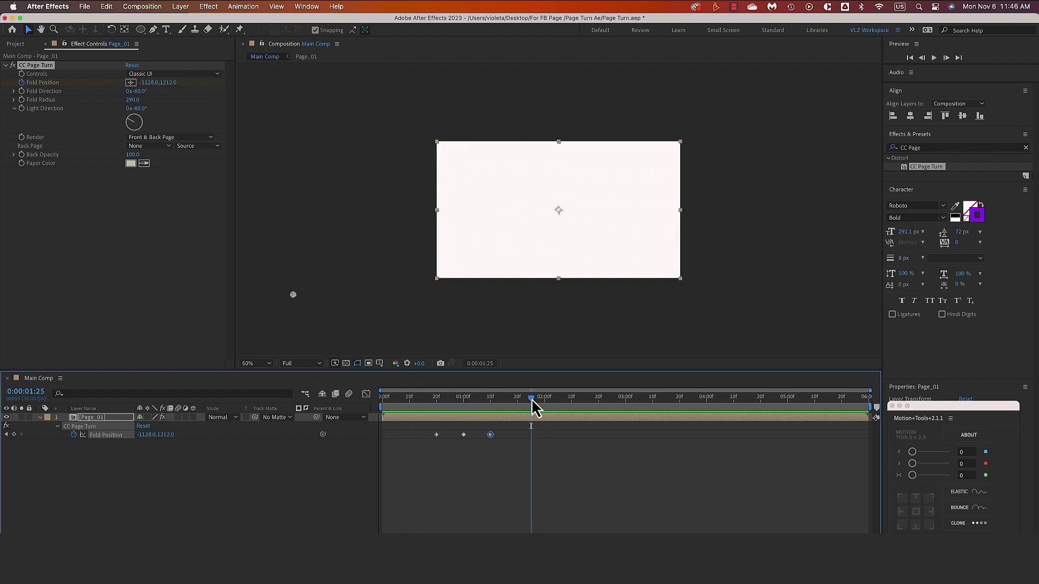
left_click_drag(532, 398, 409, 403)
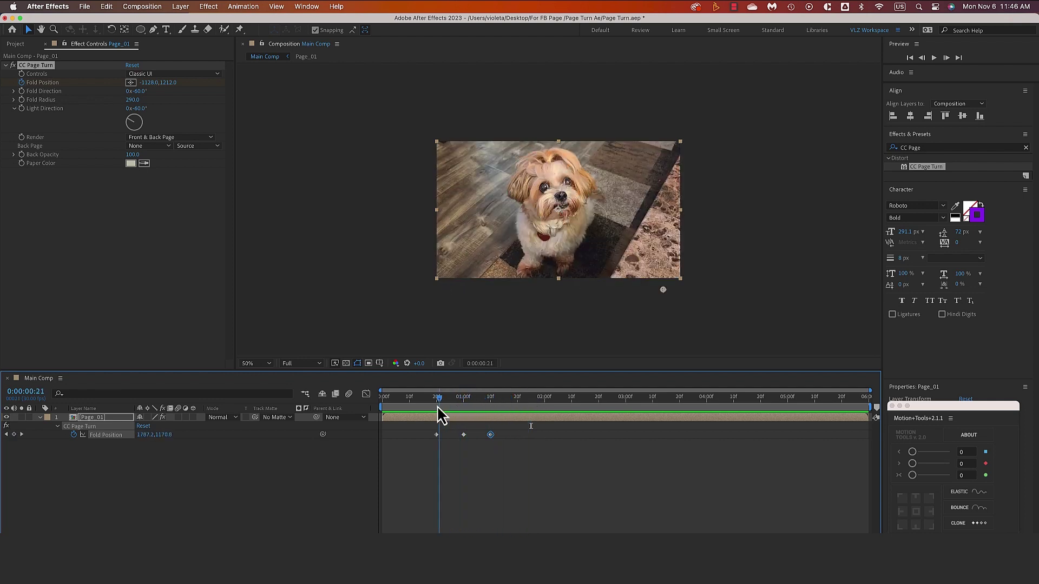
- Add a Drop Shadow to Page_01 with 100% opacity, distance 0 and softness 600
left_click(920, 147)
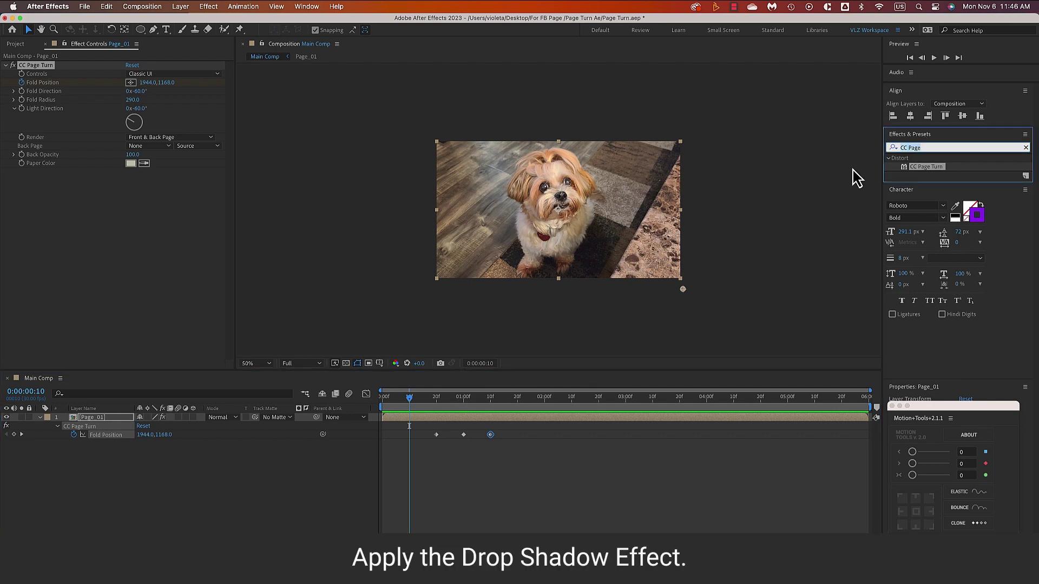
type("drop")
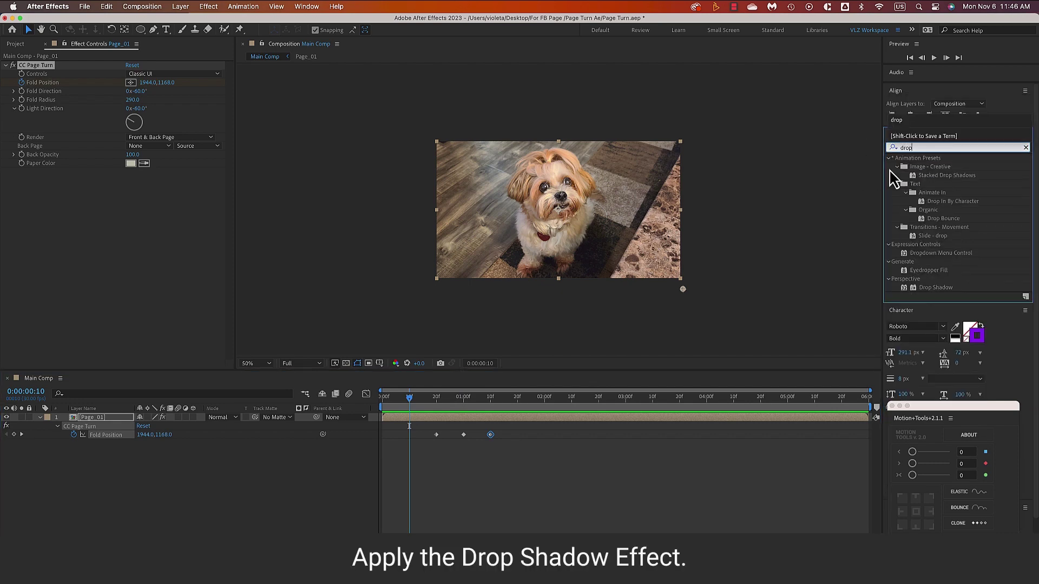
left_click_drag(942, 289, 556, 216)
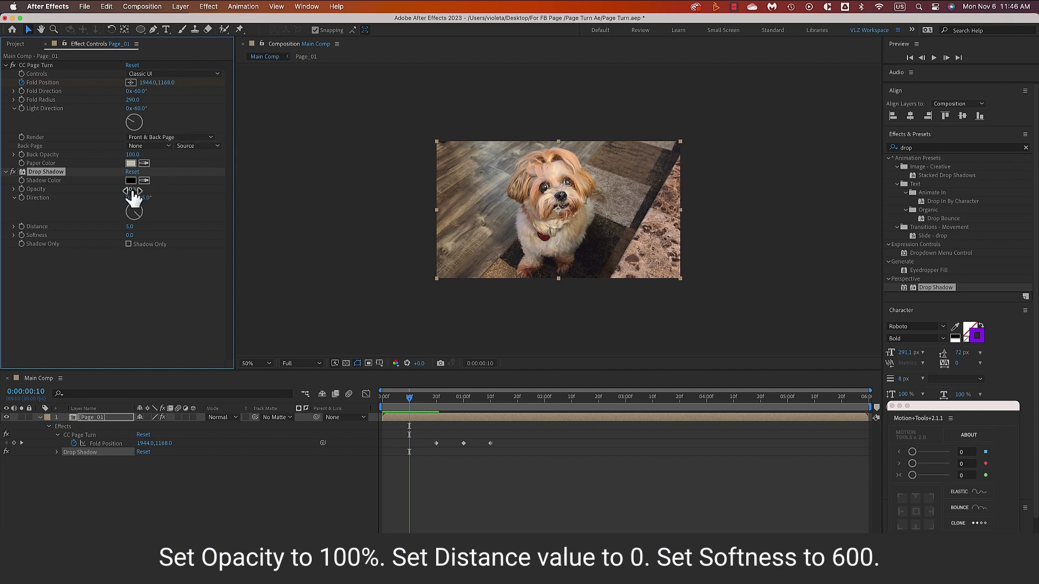
left_click_drag(132, 190, 233, 201)
left_click_drag(130, 226, 99, 226)
left_click(129, 234)
type("600")
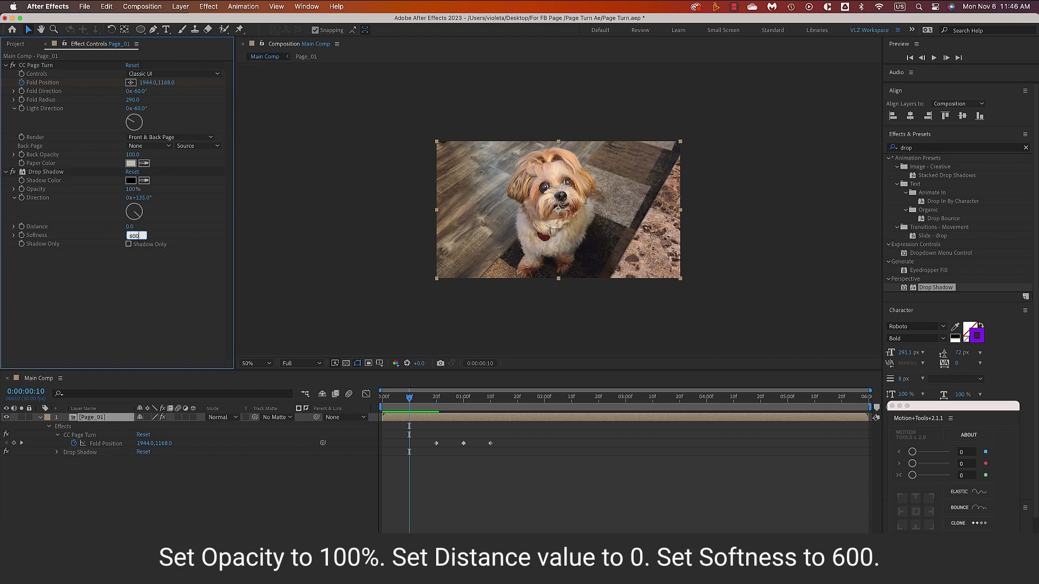
key("Return")
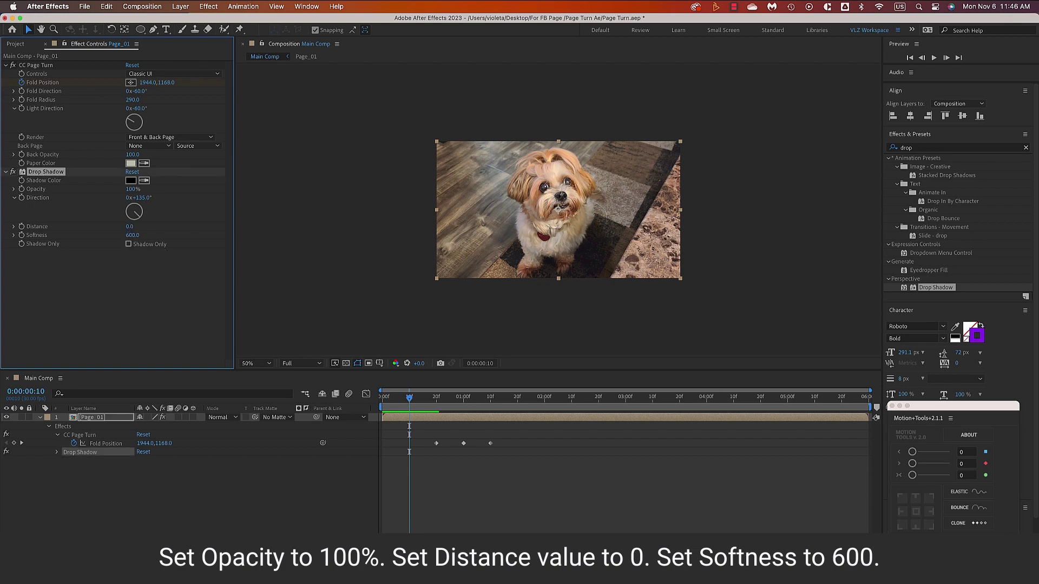
- Preview the page turn with its shadow, then collapse Page_01's effect properties
key("space")
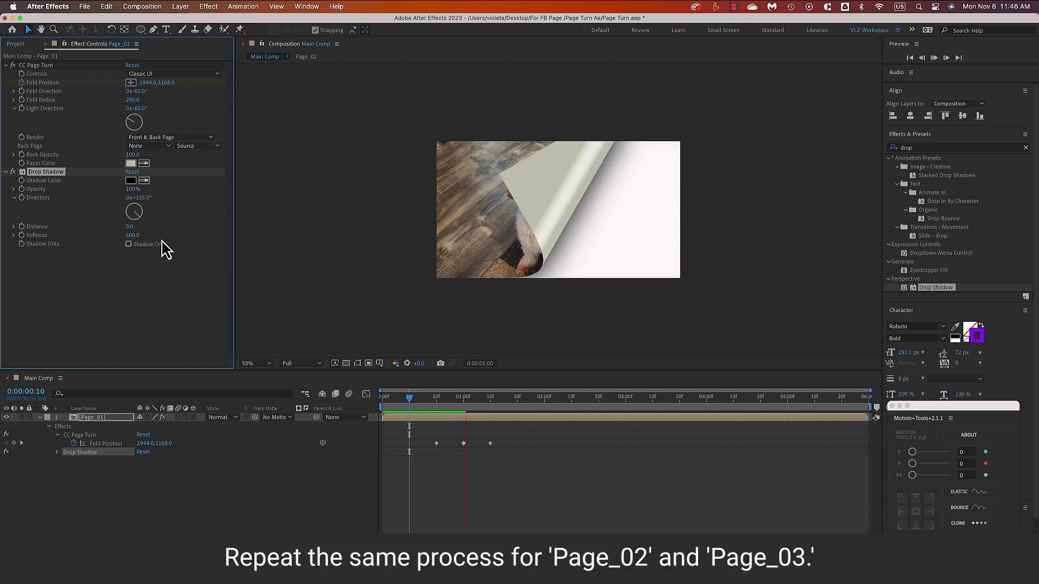
left_click(488, 400)
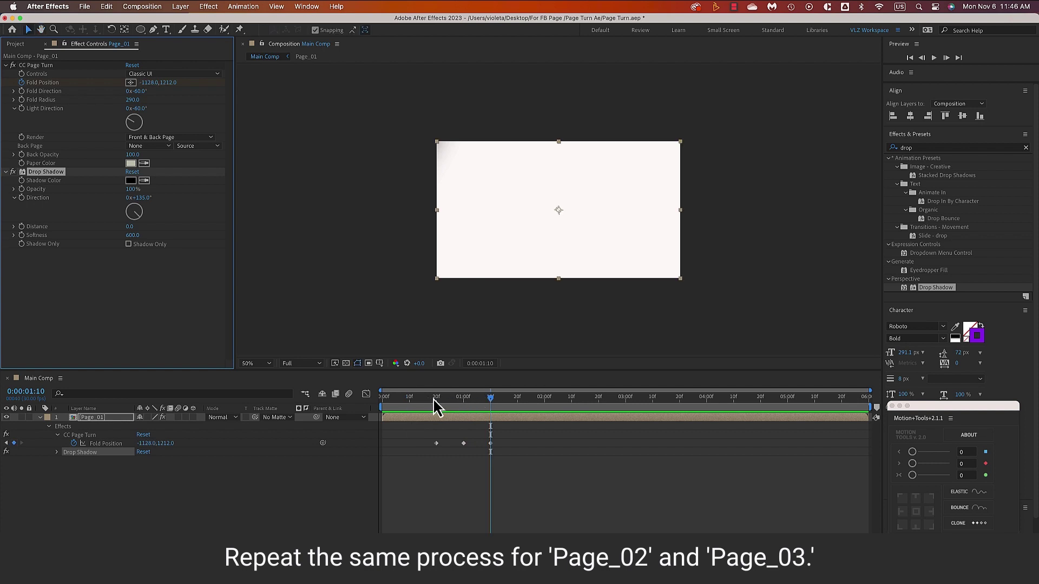
left_click_drag(490, 399, 361, 406)
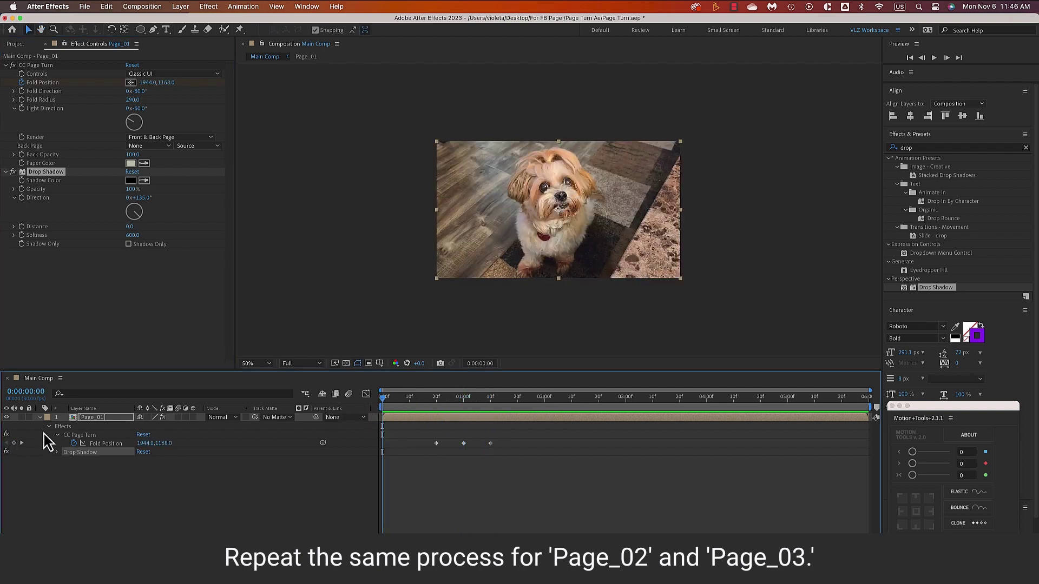
left_click(39, 417)
- Add a new solid and place Image_2.png above it as the top layer
right_click(99, 464)
mouse_move(163, 412)
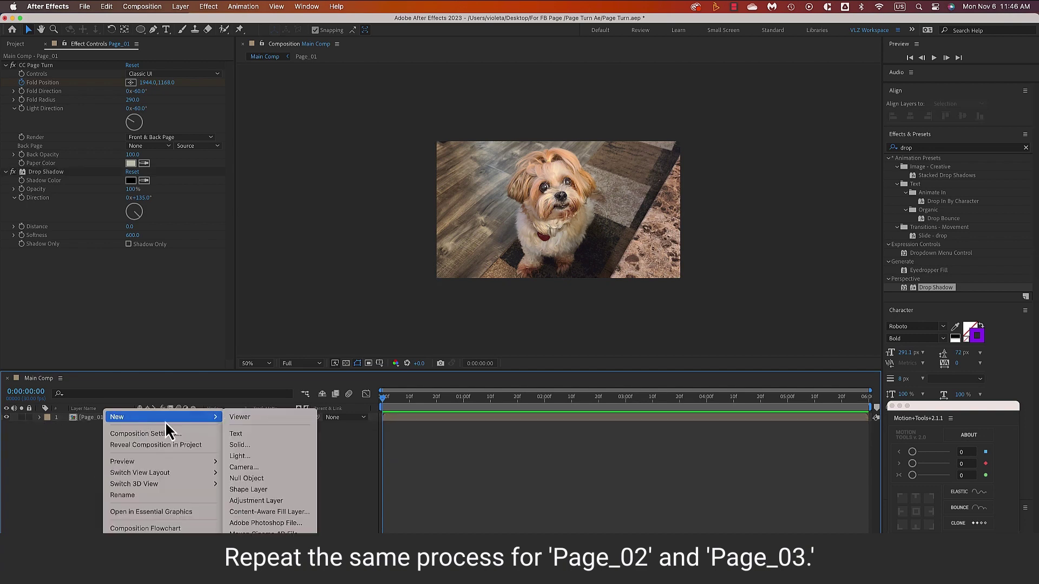
left_click(238, 427)
key("Return")
left_click(15, 43)
left_click_drag(34, 145, 104, 419)
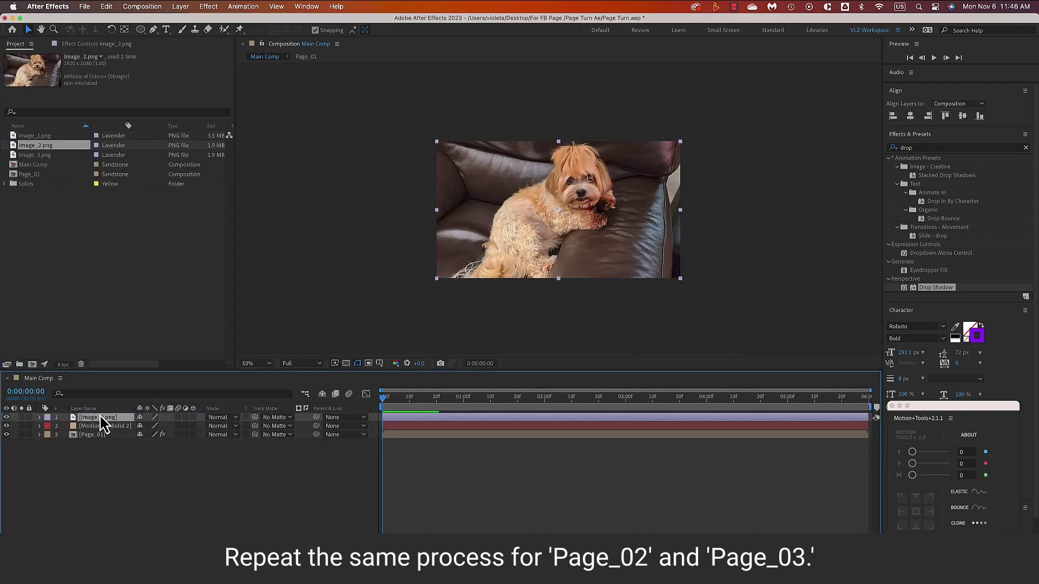
- Pre-compose the photo and solid as Page_02 and move Page_01 above it
right_click(110, 419)
left_click(138, 478)
type("Page_02")
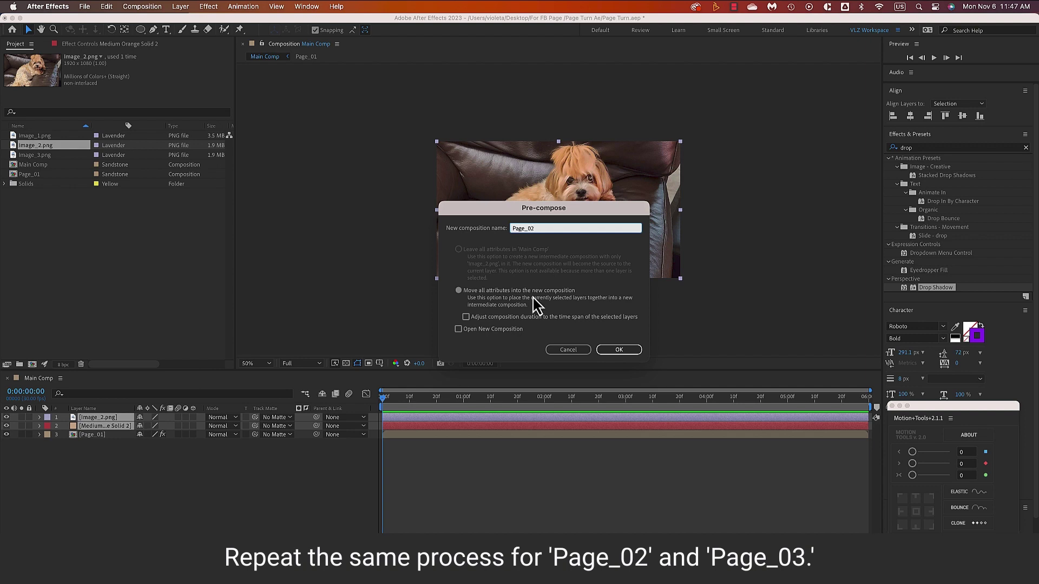
key("Return")
left_click_drag(98, 432, 115, 447)
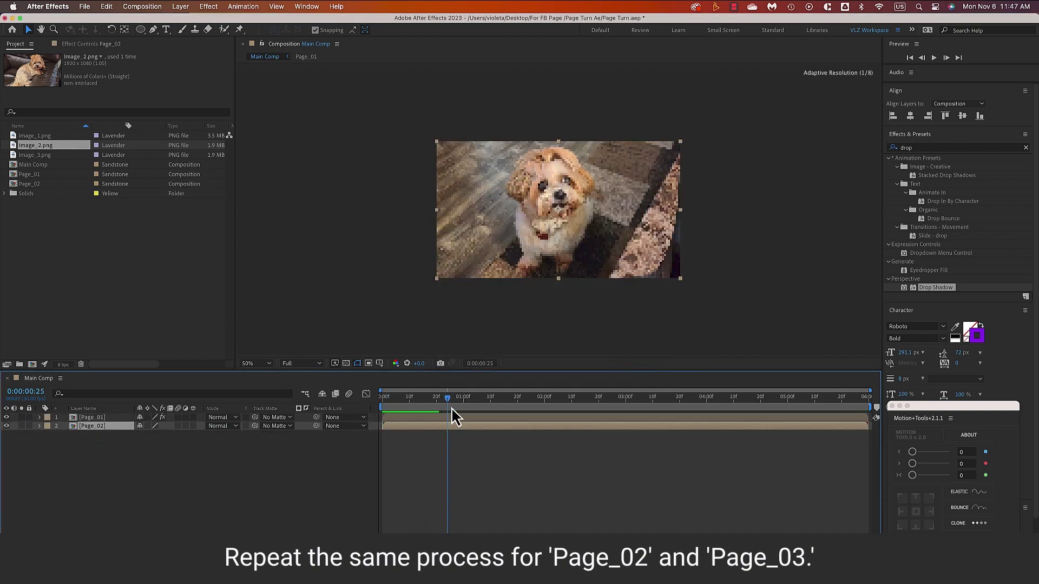
mouse_move(451, 407)
left_mouse_down()
mouse_move(478, 410)
mouse_move(396, 411)
mouse_move(491, 409)
left_mouse_up()
- Apply CC Page Turn to Page_02 with Classic UI controls, 290 fold radius and no back page
key("u")
double_click(944, 147)
type("page")
left_click_drag(926, 166, 414, 445)
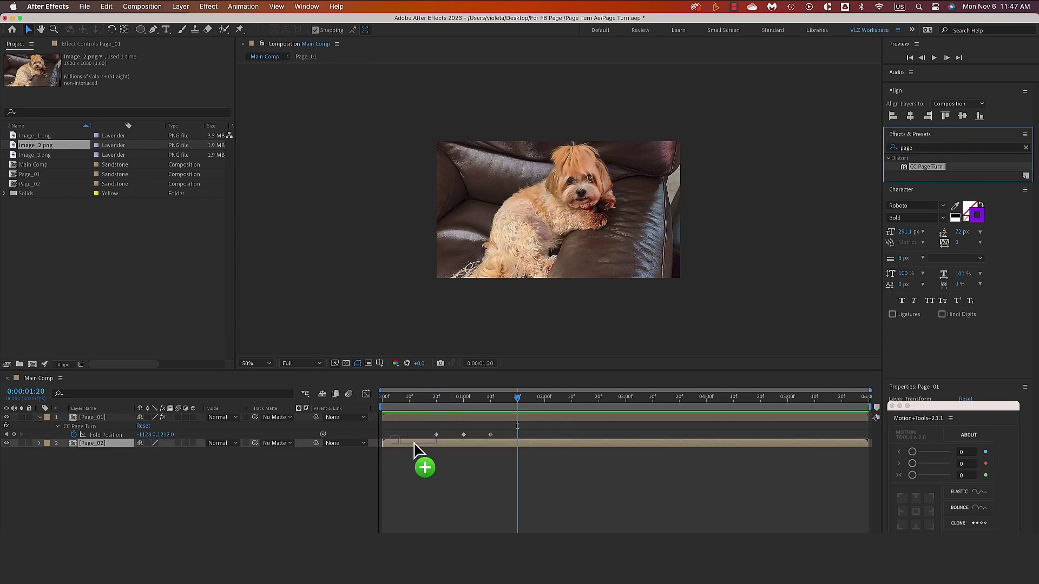
left_click(184, 74)
left_click(179, 93)
left_click_drag(131, 99, 162, 99)
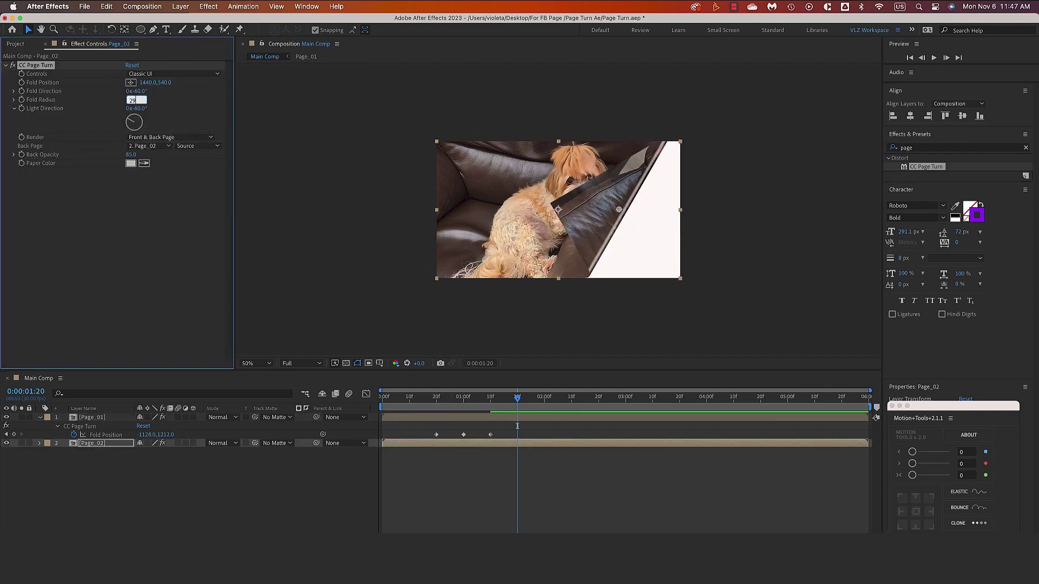
left_click(148, 146)
- Keyframe Page_02's Fold Position off the bottom-right corner, pulled left at 2:00, far left at 2:10
left_click(140, 155)
left_click(22, 82)
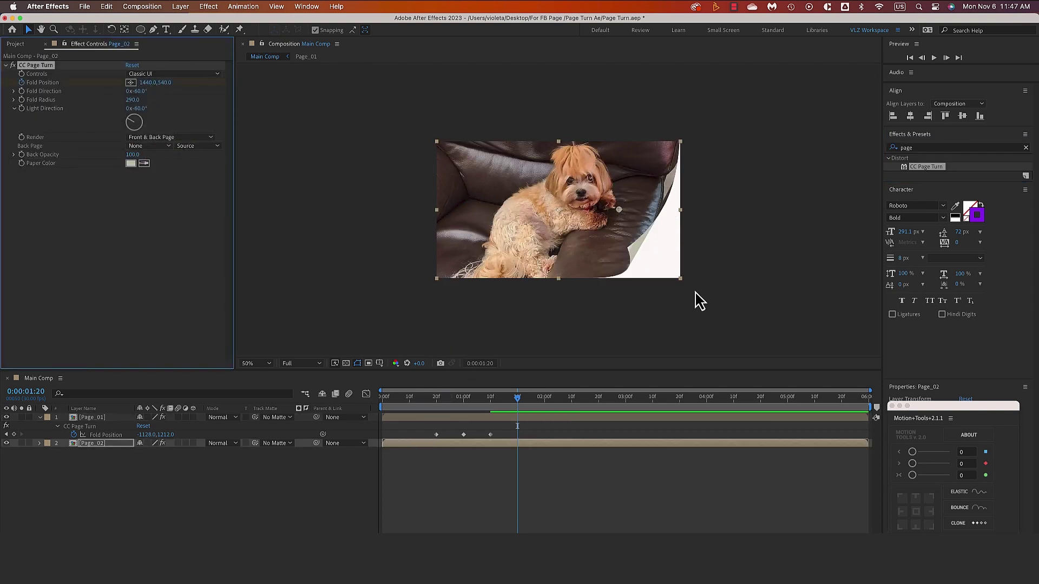
left_click_drag(694, 299, 682, 296)
key("u")
key("shift+Page_Down")
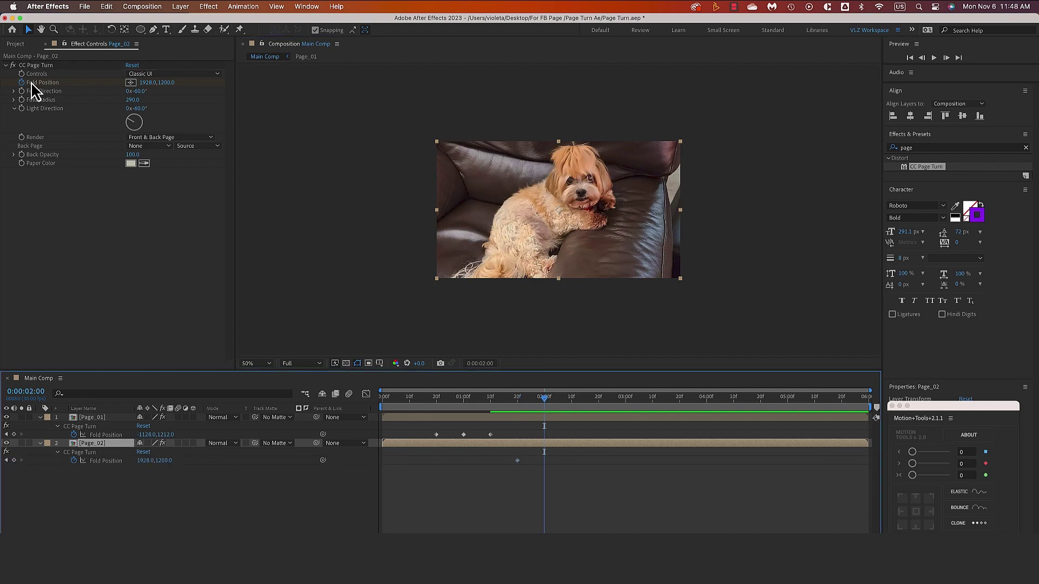
left_click(131, 83)
left_click(560, 296)
left_click_drag(560, 297, 541, 297)
key("shift+Page_Down")
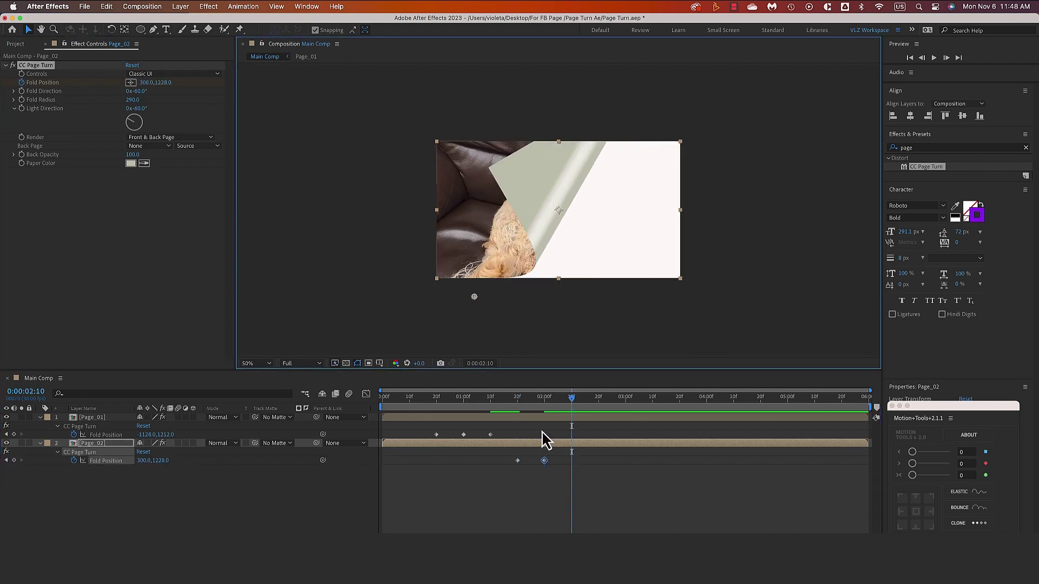
left_click_drag(474, 297, 295, 295)
mouse_move(572, 398)
left_mouse_down()
mouse_move(523, 402)
mouse_move(572, 403)
left_mouse_up()
- Add a Drop Shadow to Page_02 with opacity 100%, distance 1 and softness 600
left_click(1025, 147)
type("drop")
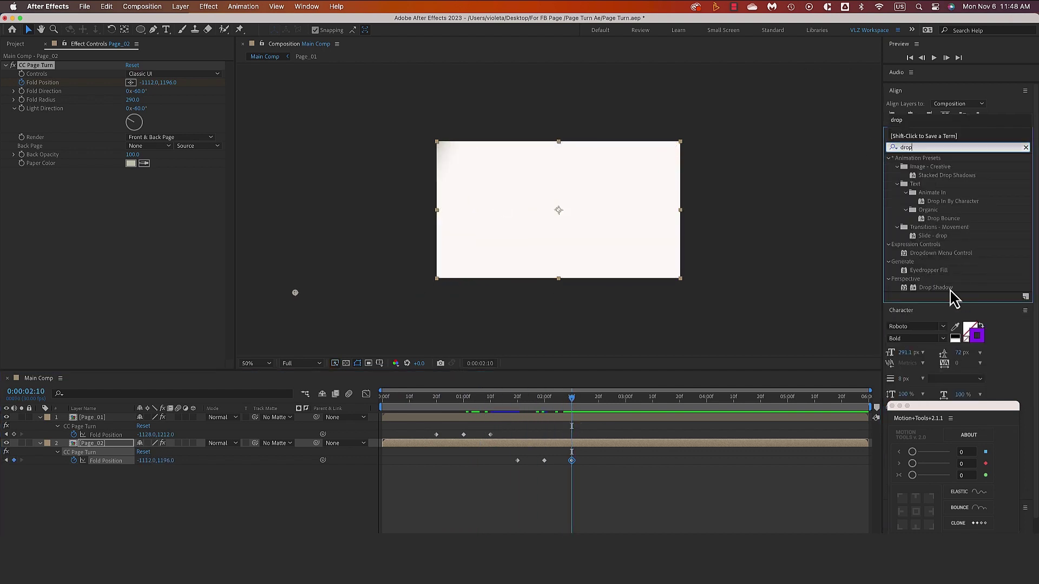
left_click_drag(935, 287, 457, 469)
left_click_drag(571, 397, 555, 399)
left_click(132, 189)
type("100")
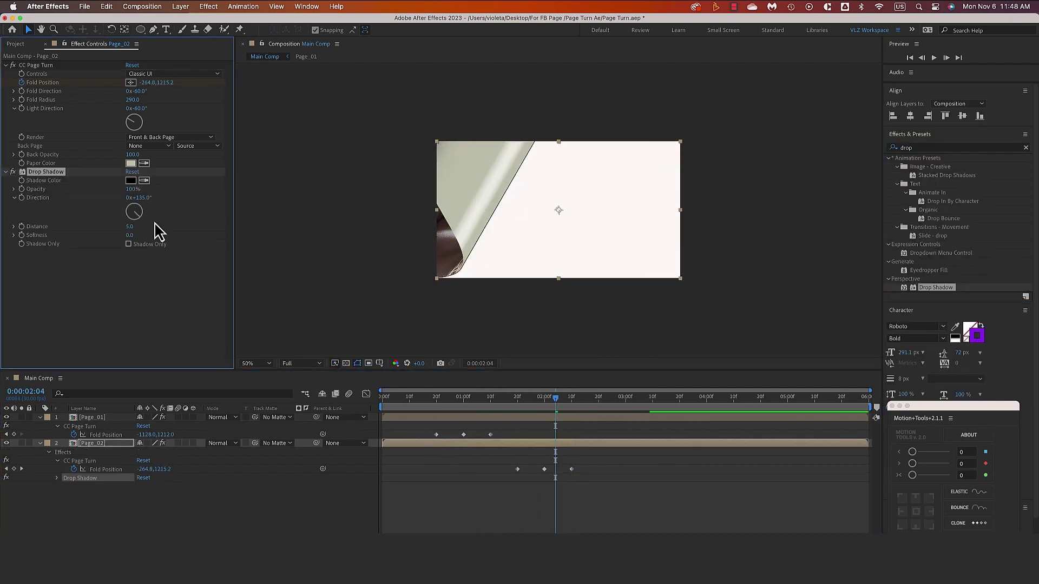
key("Tab")
key("Tab")
key("Tab")
type("1")
key("Tab")
key("Return")
- Preview the page turns from the start, then collapse the layer properties
left_click(383, 398)
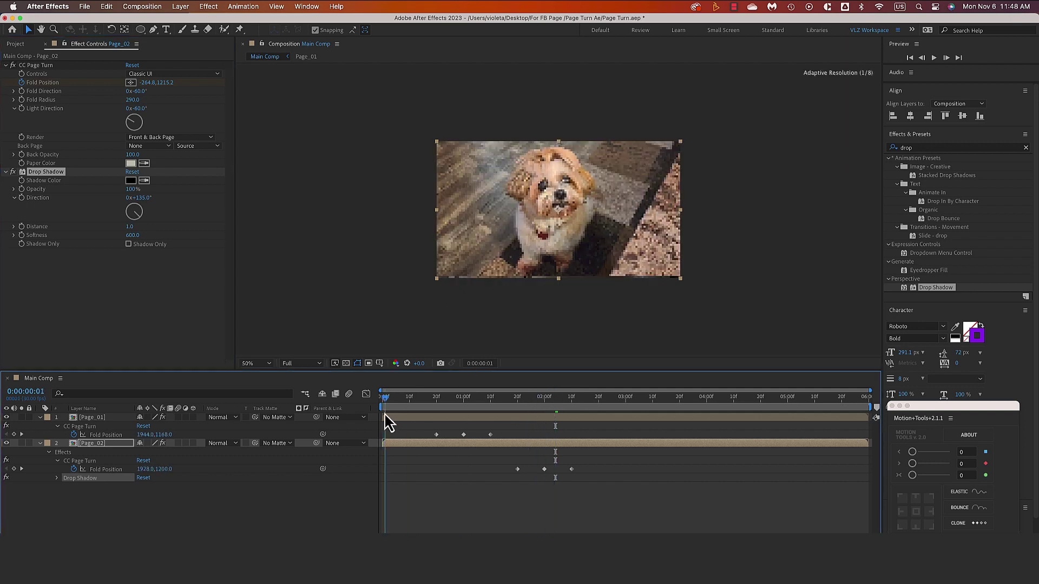
key("space")
key("space")
left_click(40, 417)
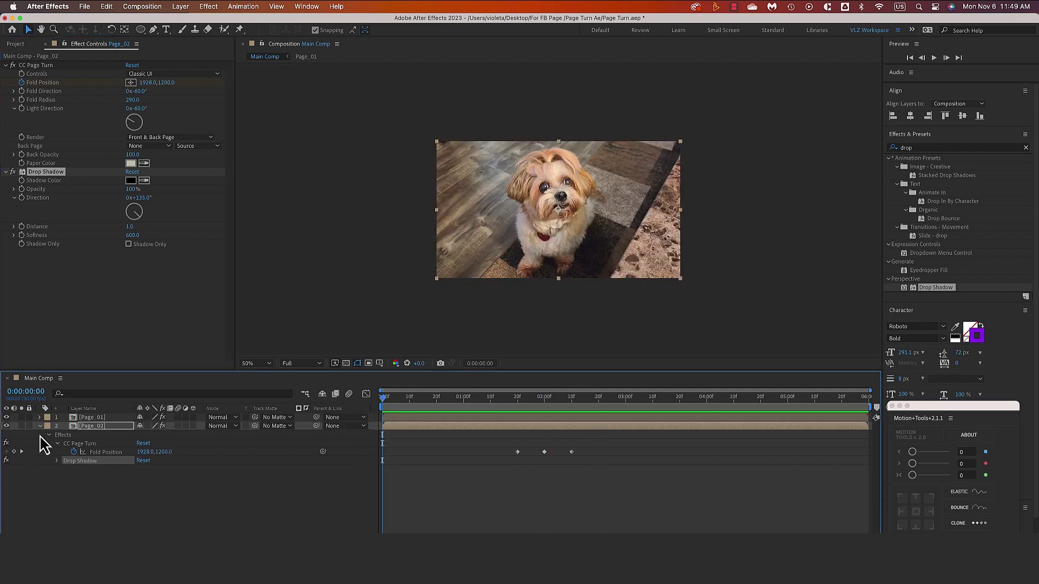
left_click(40, 425)
- Add a new solid and bring Image_3.png into the comp above it
right_click(168, 409)
left_click(313, 433)
key("Return")
left_click(15, 44)
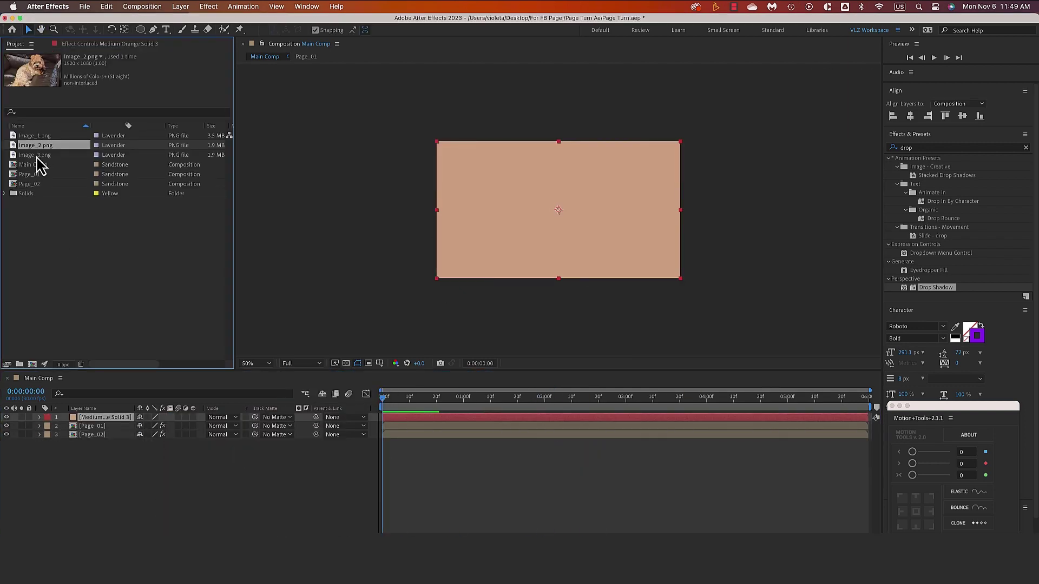
left_click_drag(35, 155, 106, 419)
- Pre-compose the third photo and solid as Page_03 and move it beneath the other pages
right_click(111, 432)
left_click(141, 478)
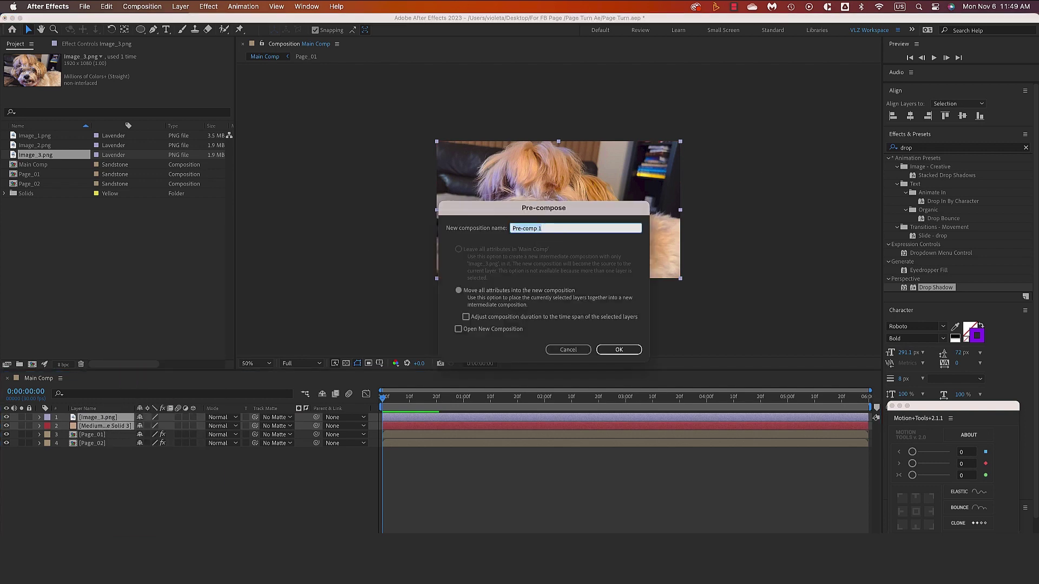
left_click(619, 350)
left_click_drag(89, 417, 103, 446)
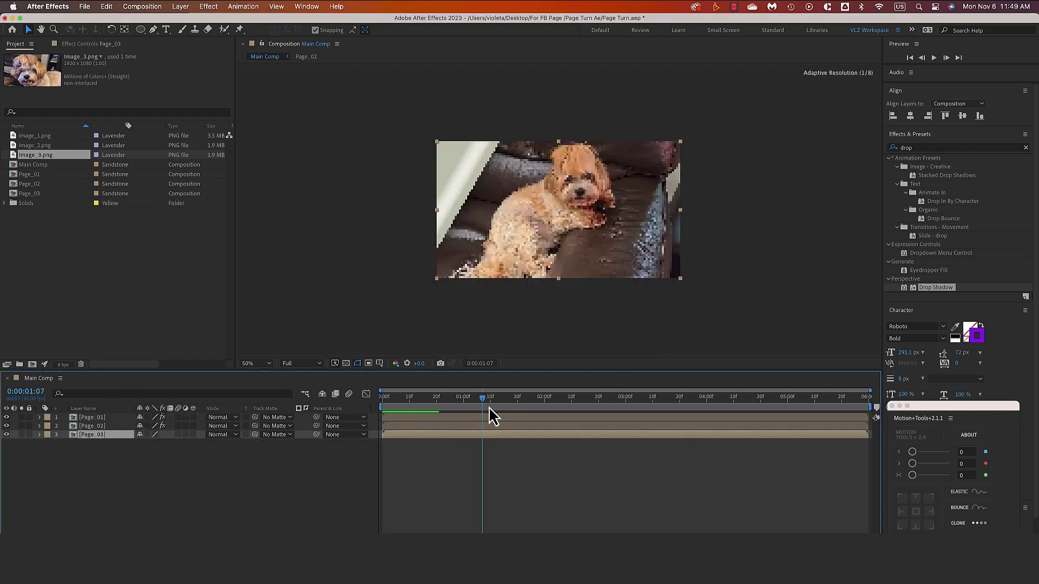
left_click_drag(487, 401, 574, 411)
left_click(585, 427)
- Apply CC Page Turn to Page_03 with Classic UI, no back page, fold just past the bottom-right corner
key("u")
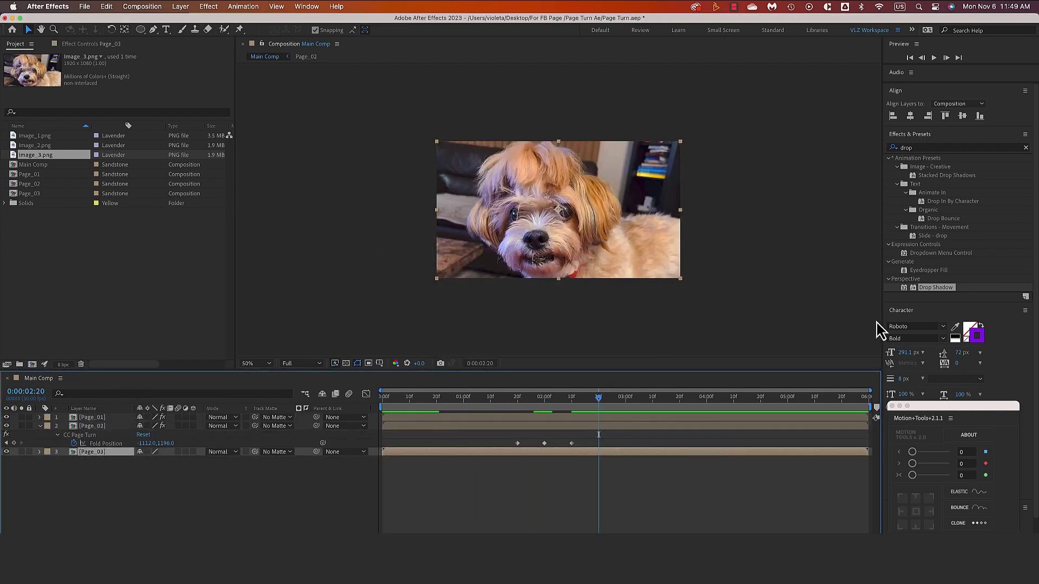
type("cc page")
left_click_drag(926, 167, 507, 453)
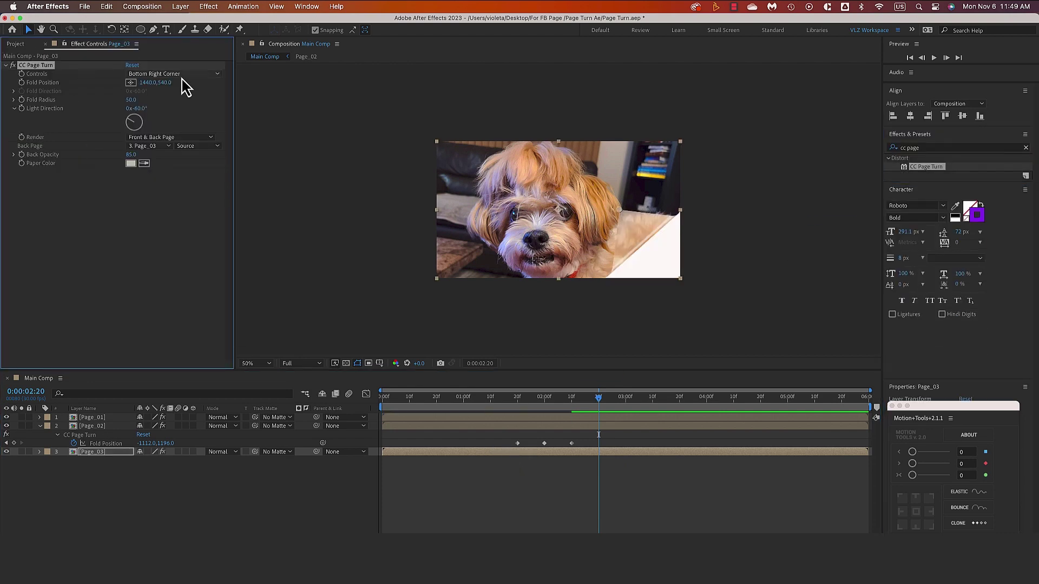
left_click_drag(133, 103, 141, 103)
left_click(149, 146)
left_click(144, 147)
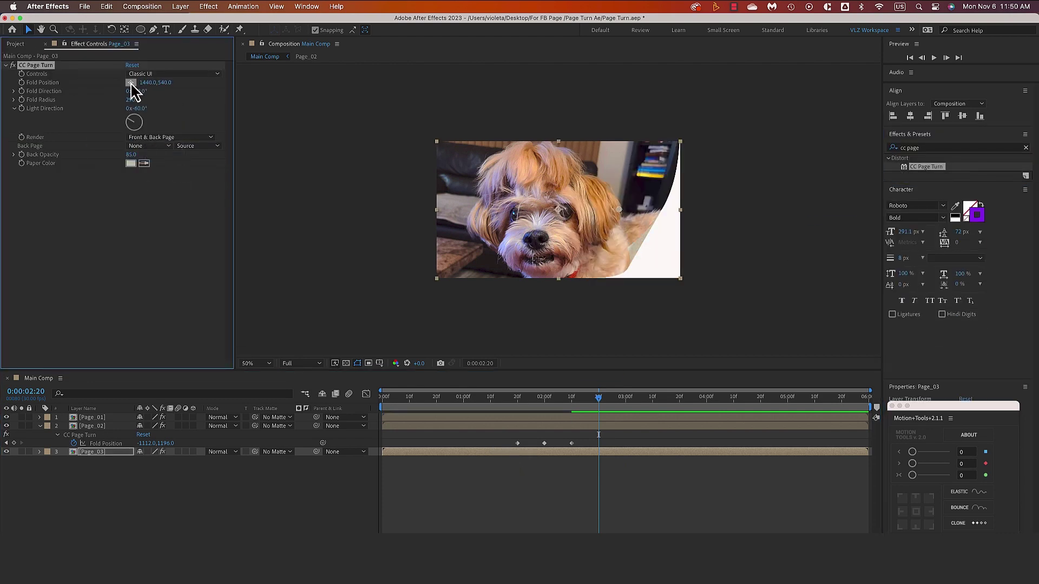
left_click_drag(679, 297, 680, 289)
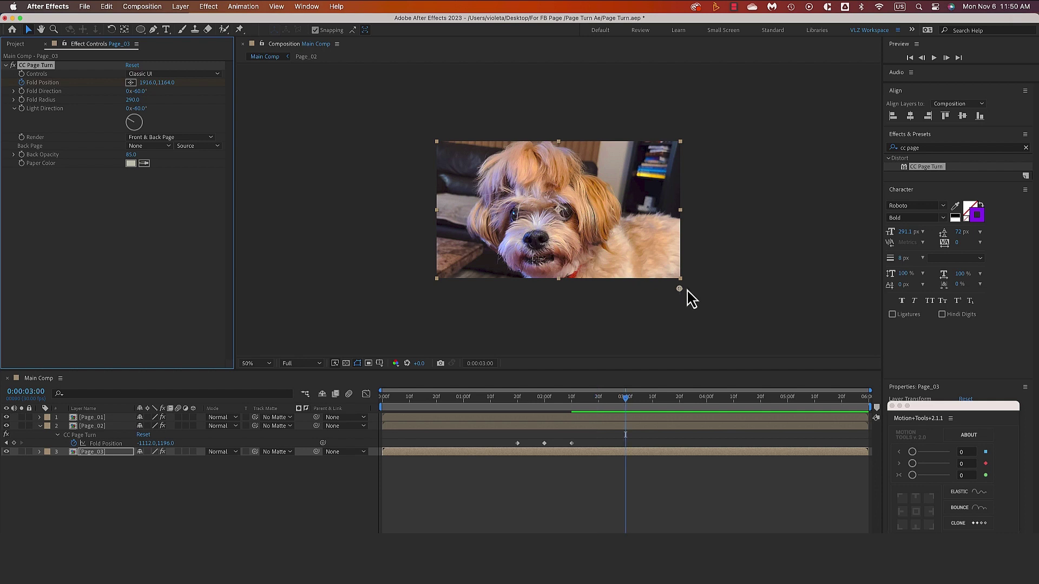
- Keyframe Page_03's Fold Position inside the photo at 3:00 and far left at 3:10
left_click(619, 453)
key("u")
left_click(130, 82)
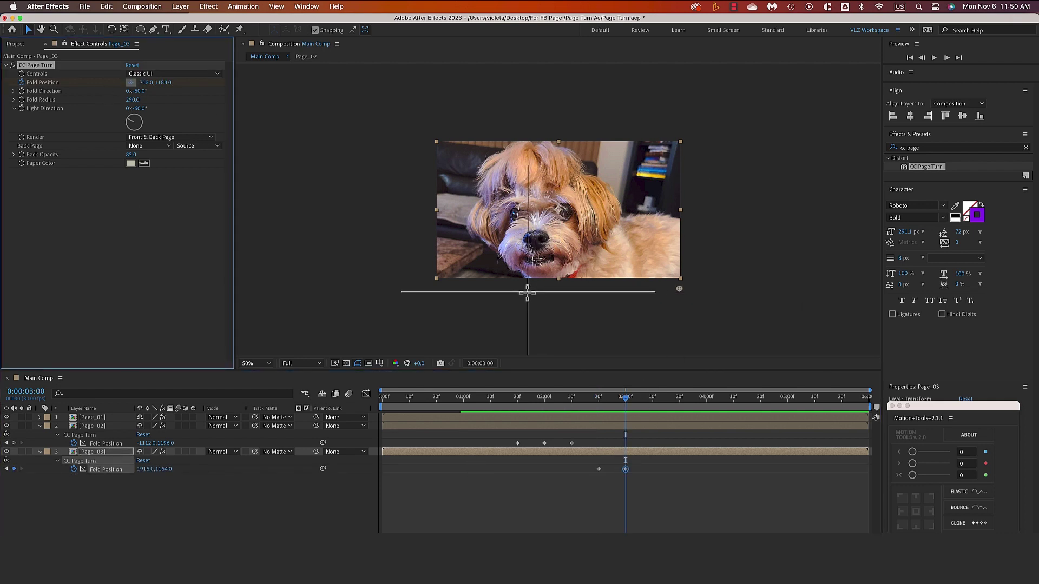
left_click(469, 293)
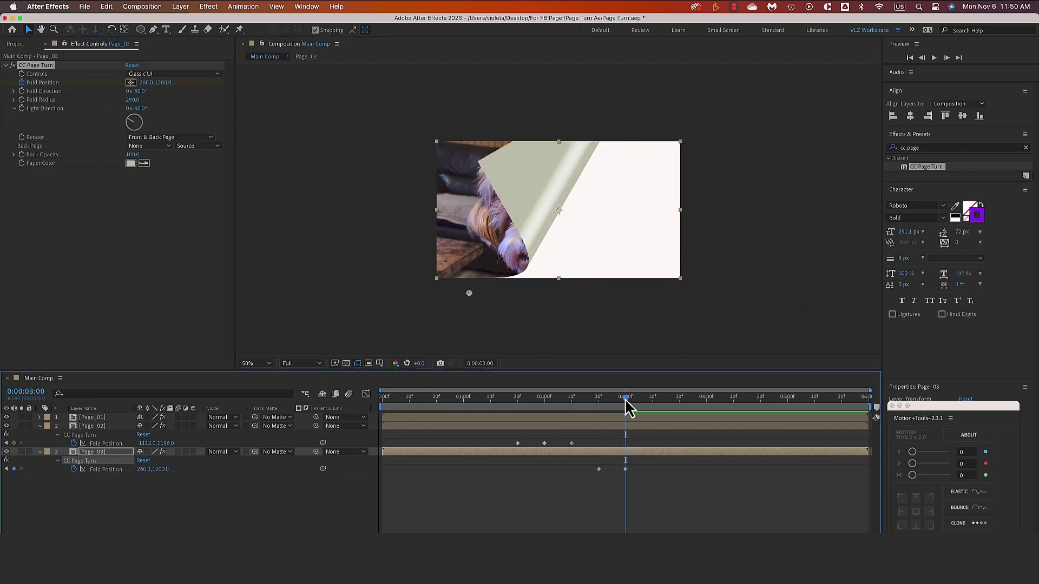
key("shift+Page_Down")
left_click_drag(468, 293, 302, 286)
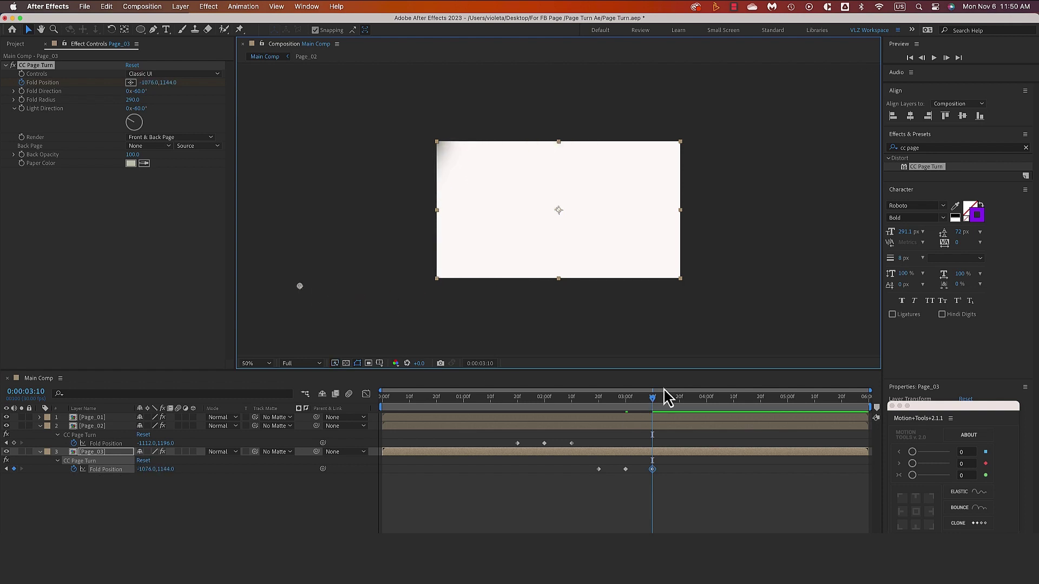
- Add a Drop Shadow to Page_03 with 100% opacity, distance 0 and softness 600, then preview
triple_click(952, 148)
type("drop")
double_click(936, 287)
left_click(617, 397)
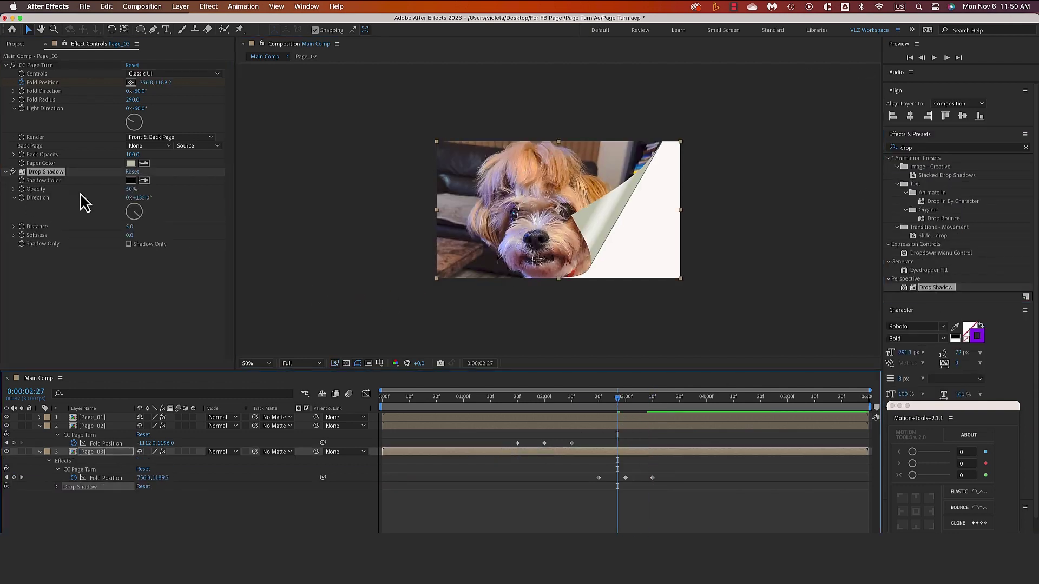
left_click_drag(129, 235, 203, 274)
left_click(674, 404)
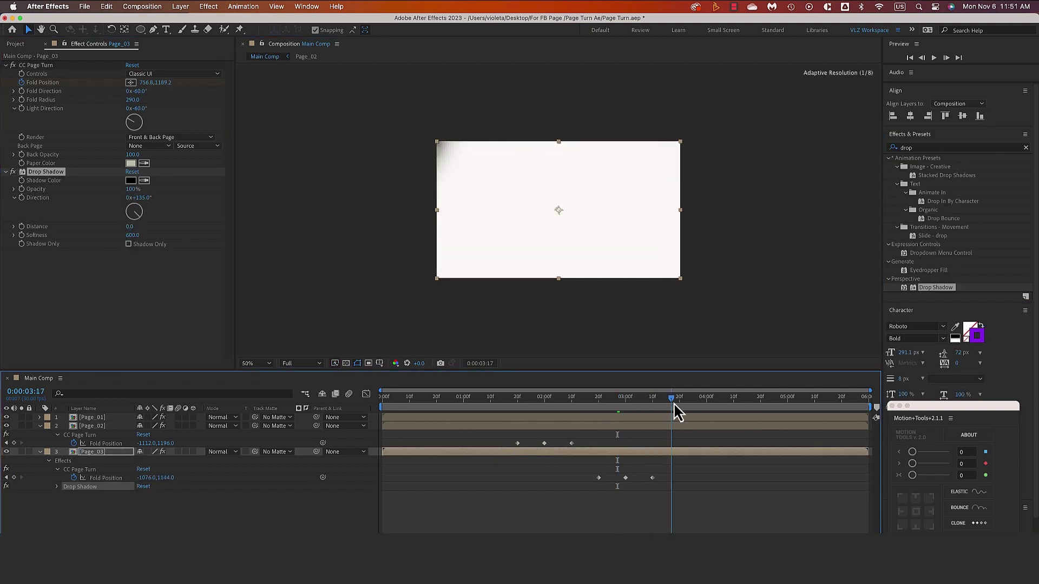
key("space")
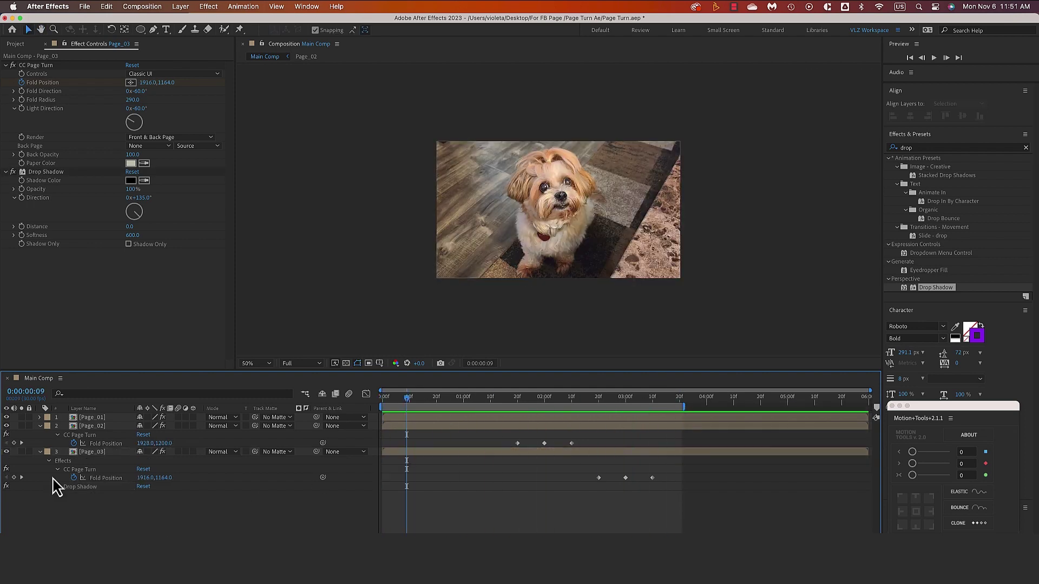
- Add a new 1920×1080 peach solid, Medium Orange Solid 4, and move it beneath Page_03
right_click(144, 484)
mouse_move(169, 416)
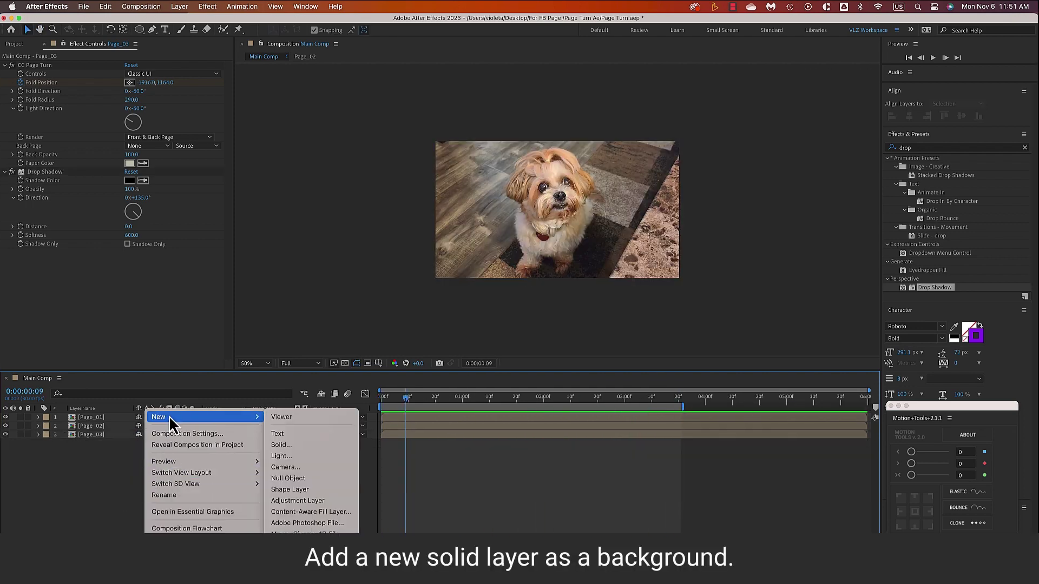
left_click(298, 445)
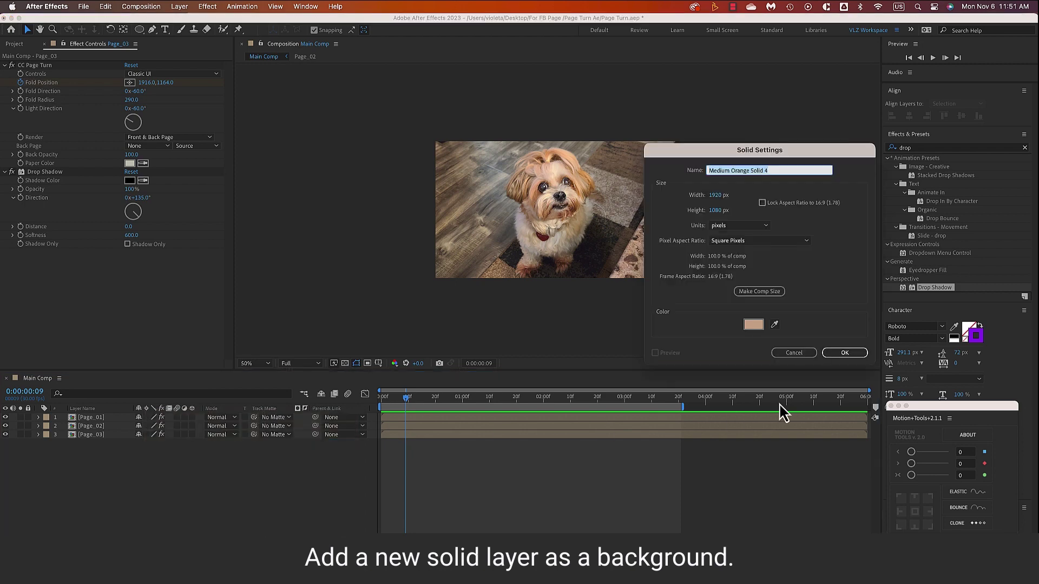
left_click(842, 353)
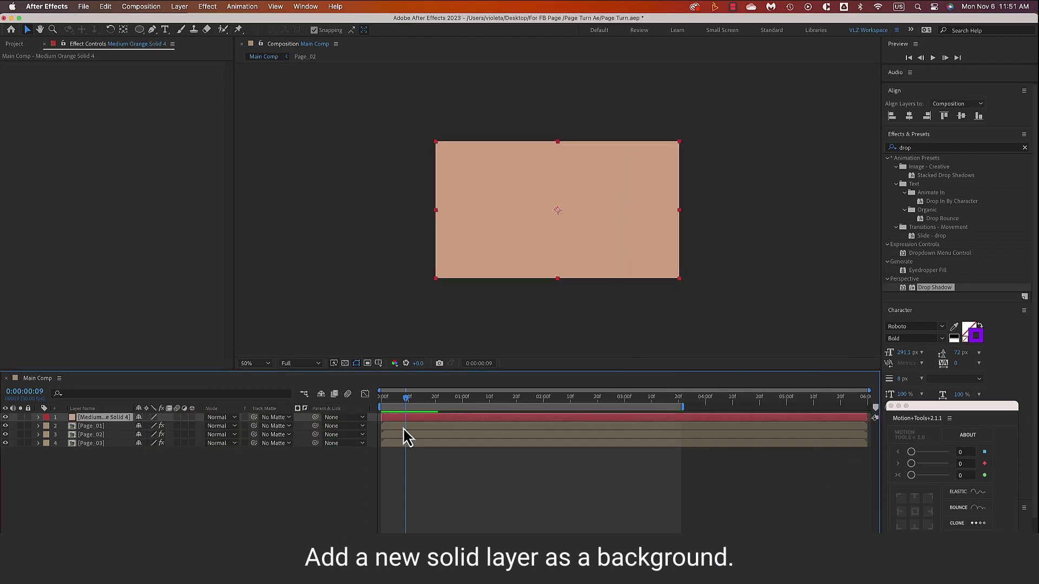
left_click_drag(120, 421, 115, 455)
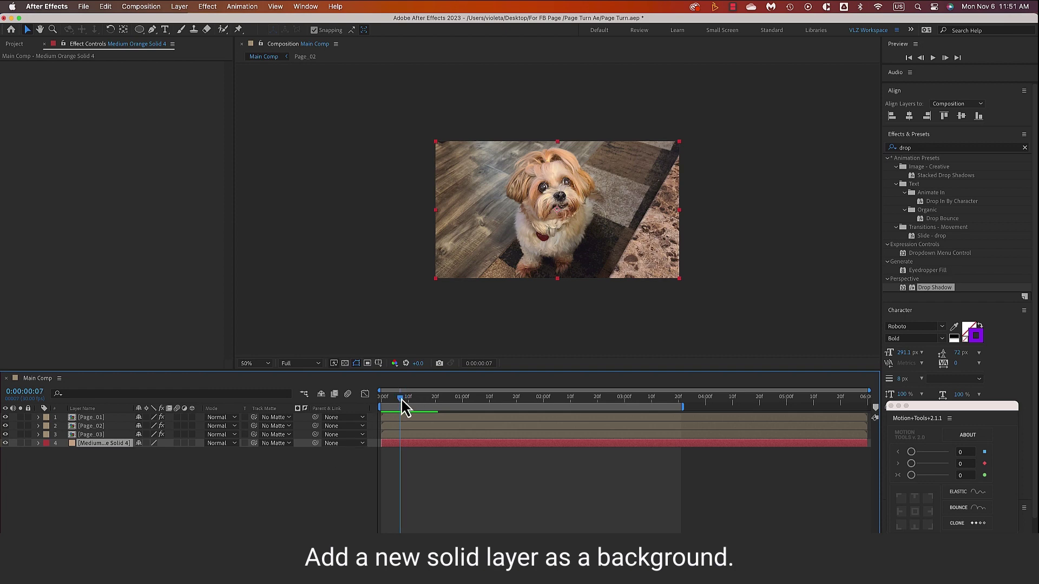
left_click(227, 478)
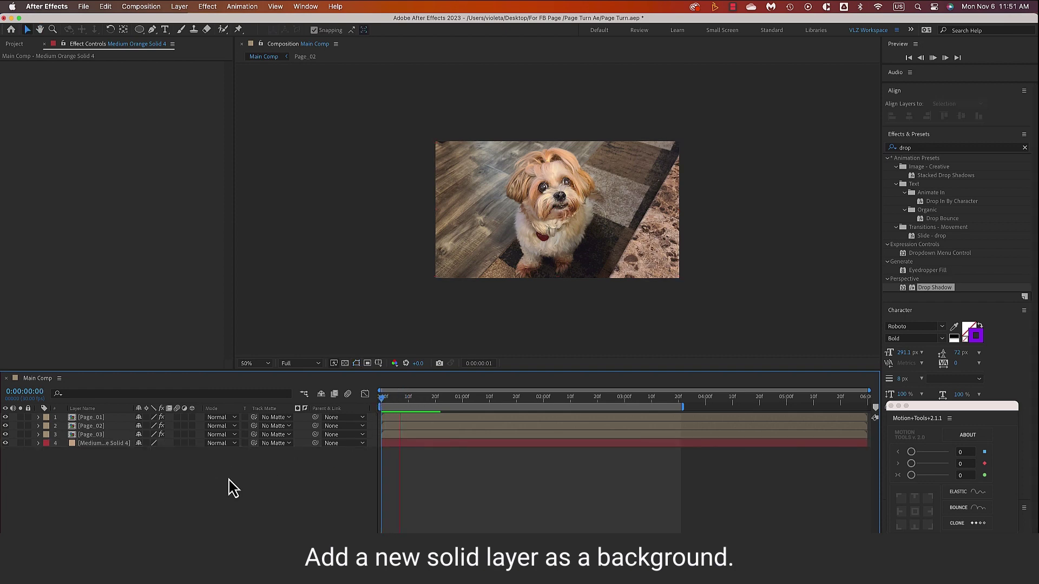